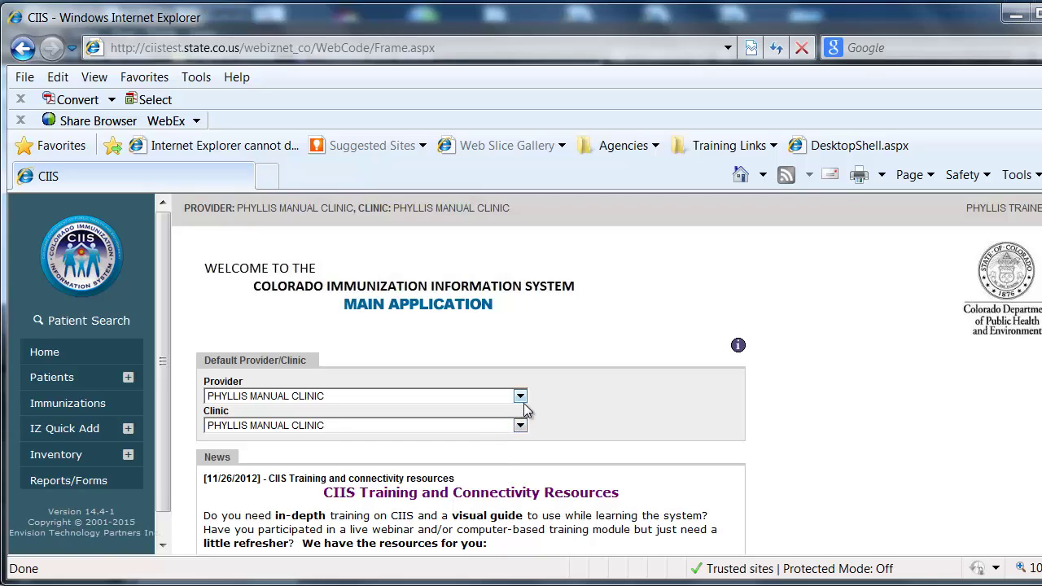
Step: Check the available default providers and open the Mass Events page of IZ Quick Add
{"action": "left_click", "coordinate": [520, 397]}
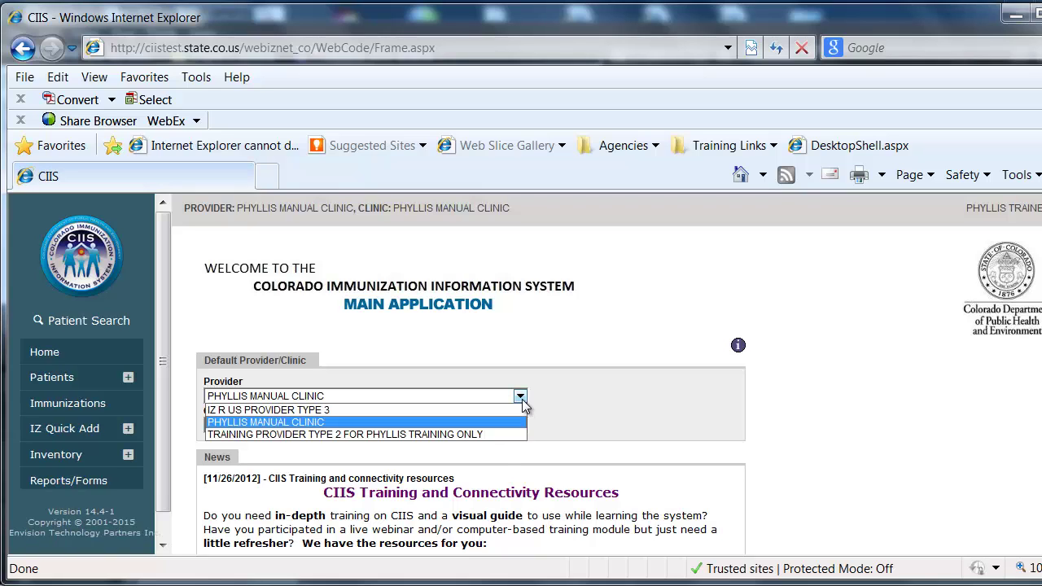
{"action": "left_click", "coordinate": [546, 437]}
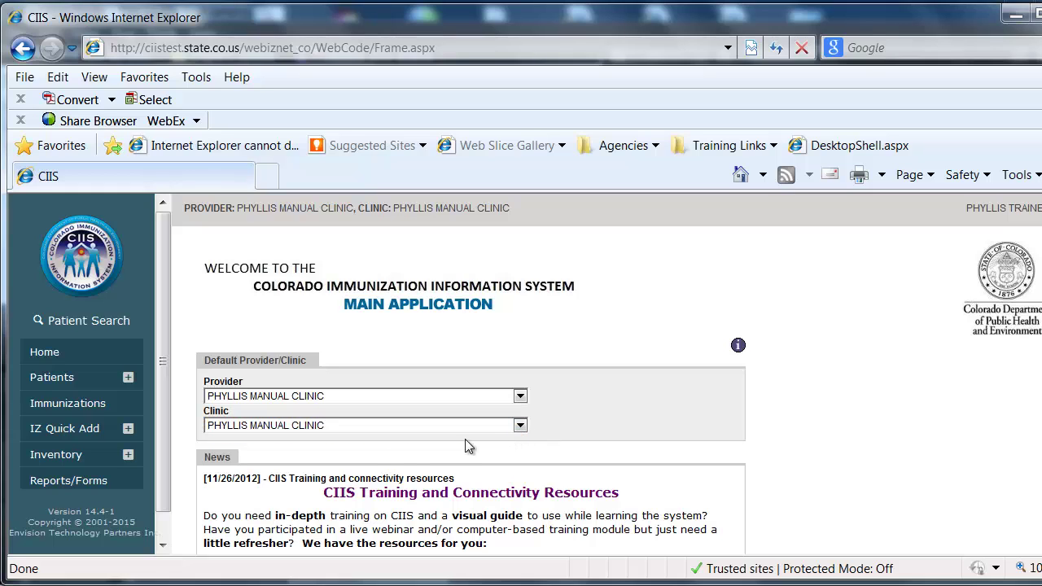
{"action": "left_click", "coordinate": [128, 429]}
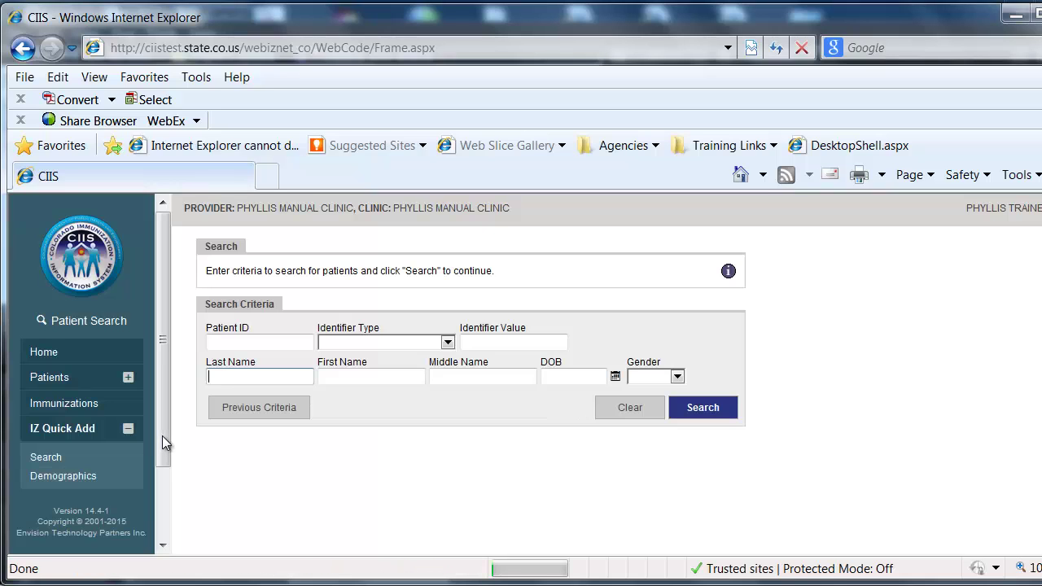
{"action": "left_click_drag", "start_coordinate": [162, 435], "coordinate": [160, 456]}
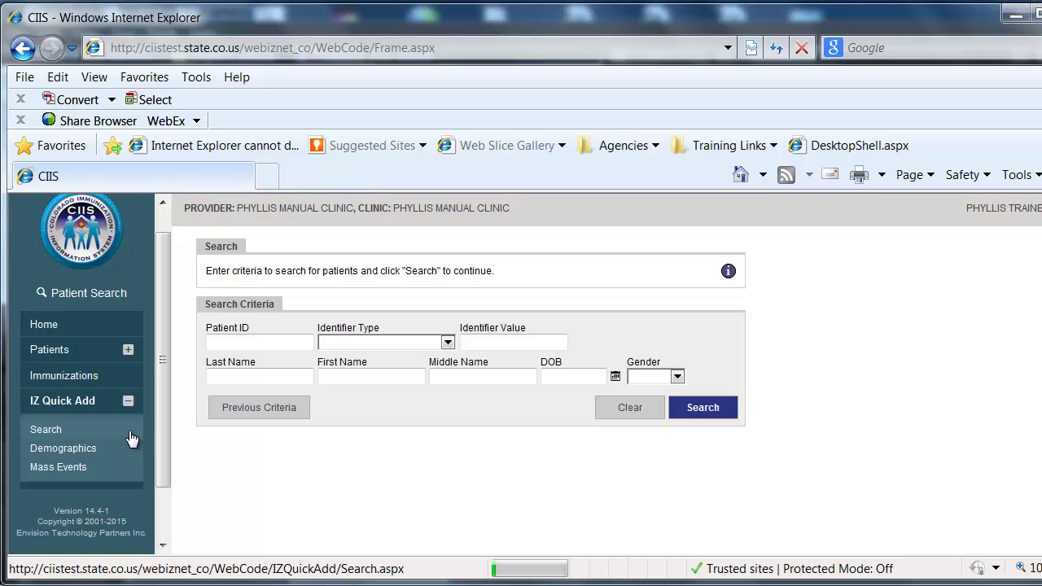
{"action": "left_click", "coordinate": [66, 471]}
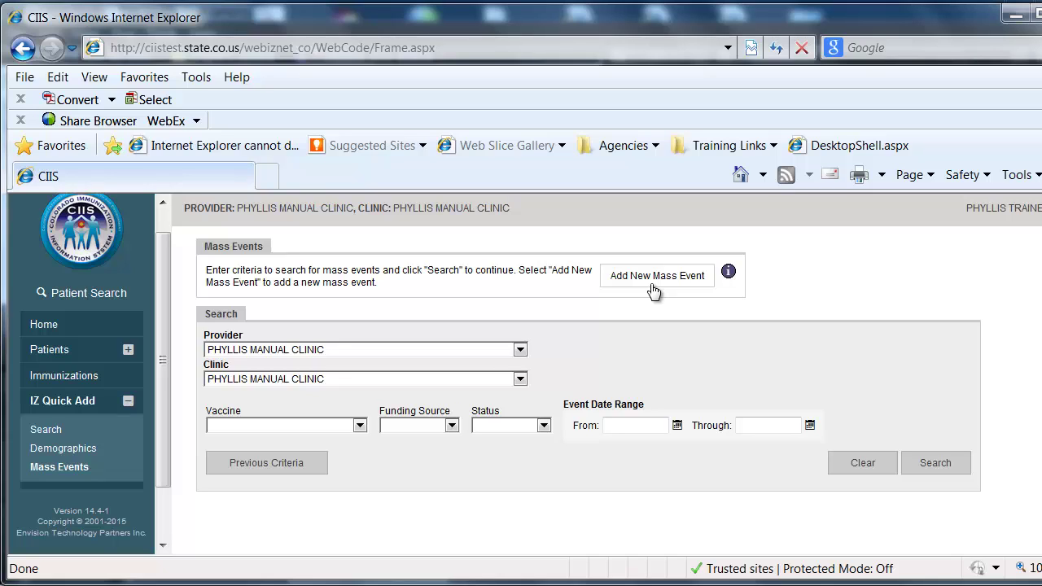
Step: Search for the clinic's existing mass events without any filters and review the listed events
{"action": "left_click", "coordinate": [910, 468]}
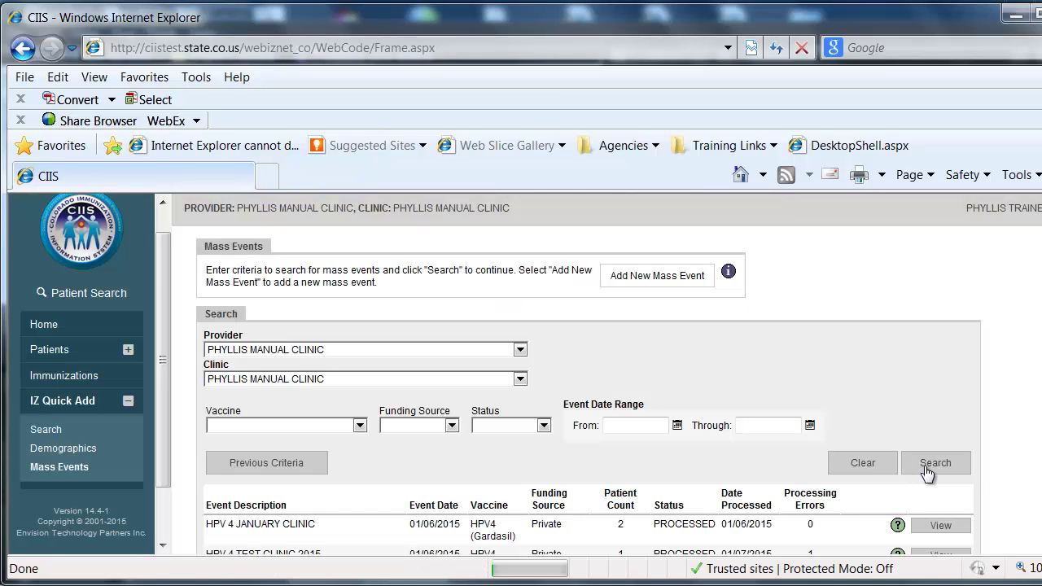
{"action": "scroll", "coordinate": [589, 402], "scroll_direction": "down", "scroll_amount": 2}
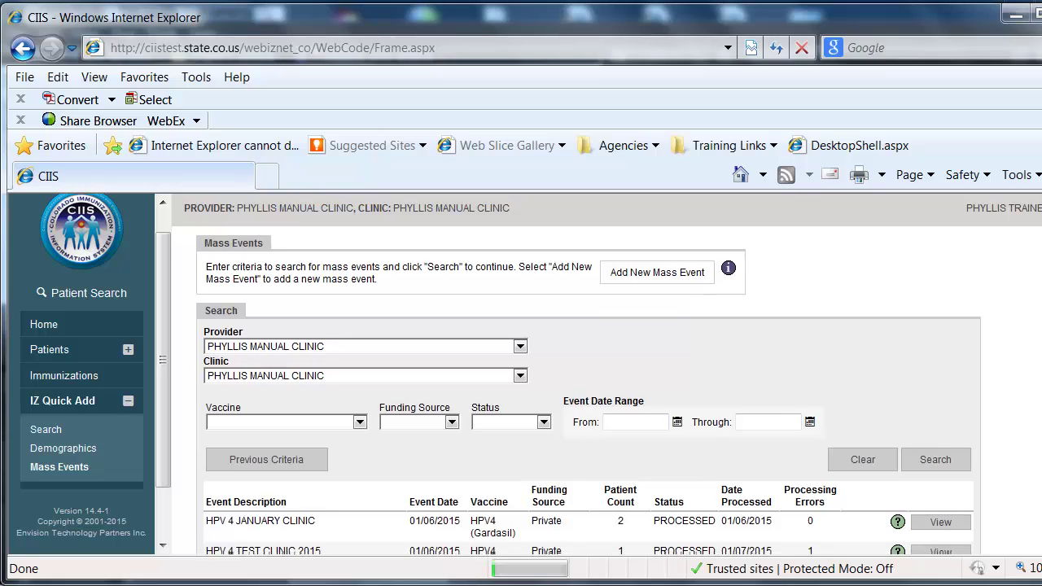
{"action": "scroll", "coordinate": [705, 494], "scroll_direction": "down", "scroll_amount": 1}
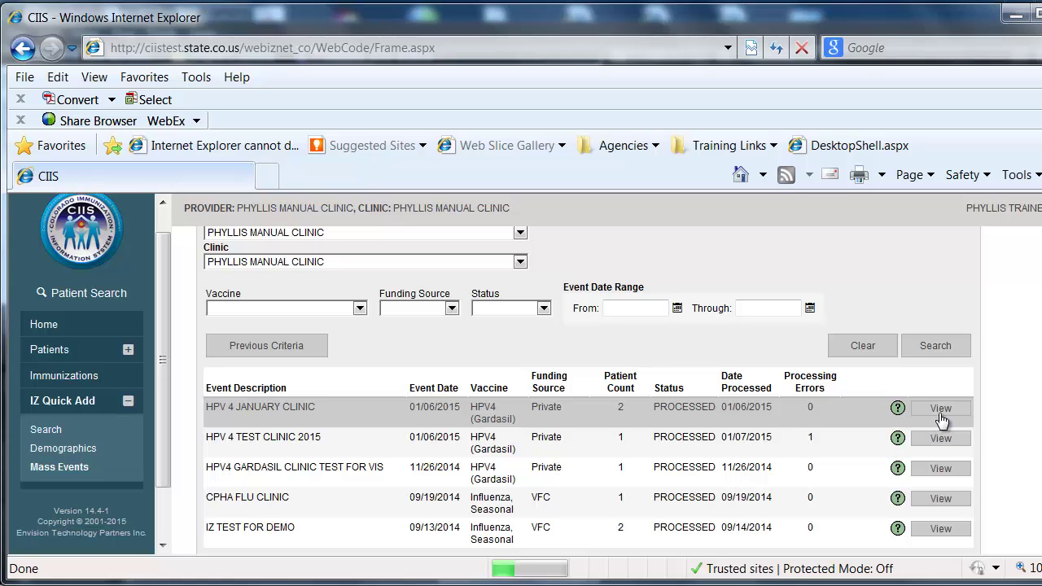
{"action": "mouse_move", "coordinate": [902, 419]}
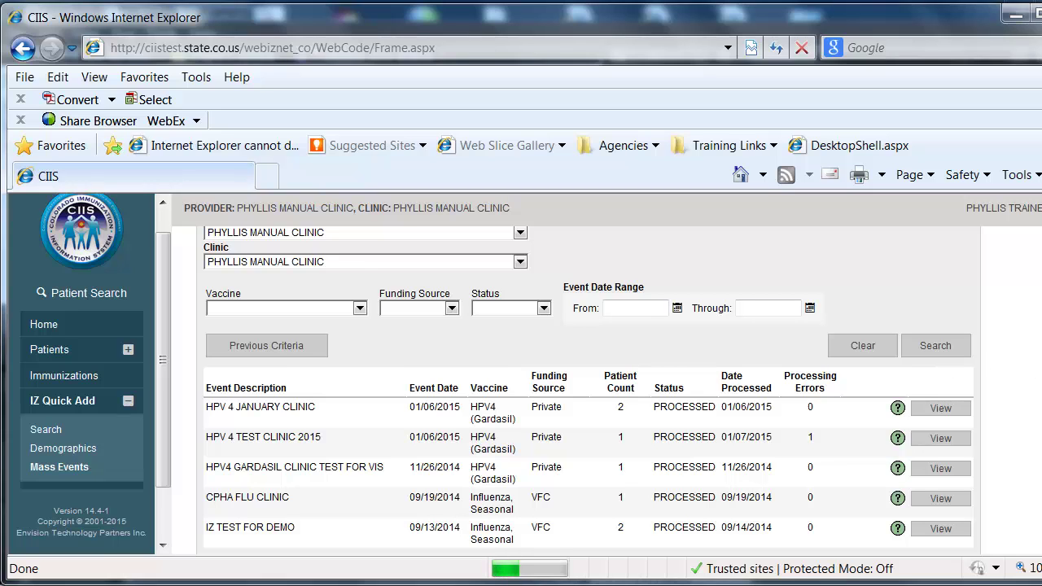
{"action": "scroll", "coordinate": [589, 391], "scroll_direction": "up", "scroll_amount": 2}
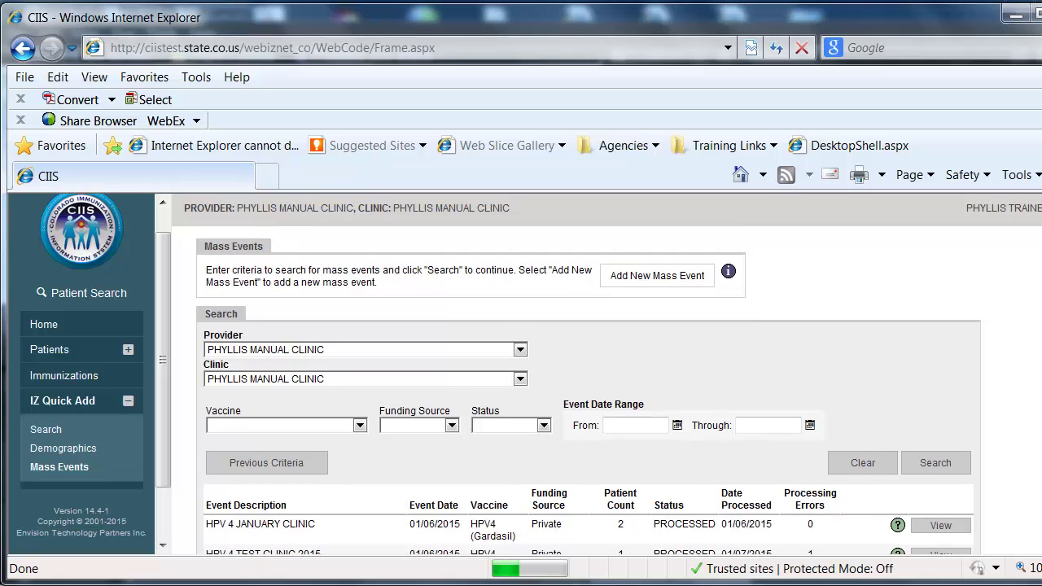
Step: Start a new mass event with the description JANUARY FLU CLINIC
{"action": "left_click", "coordinate": [662, 283]}
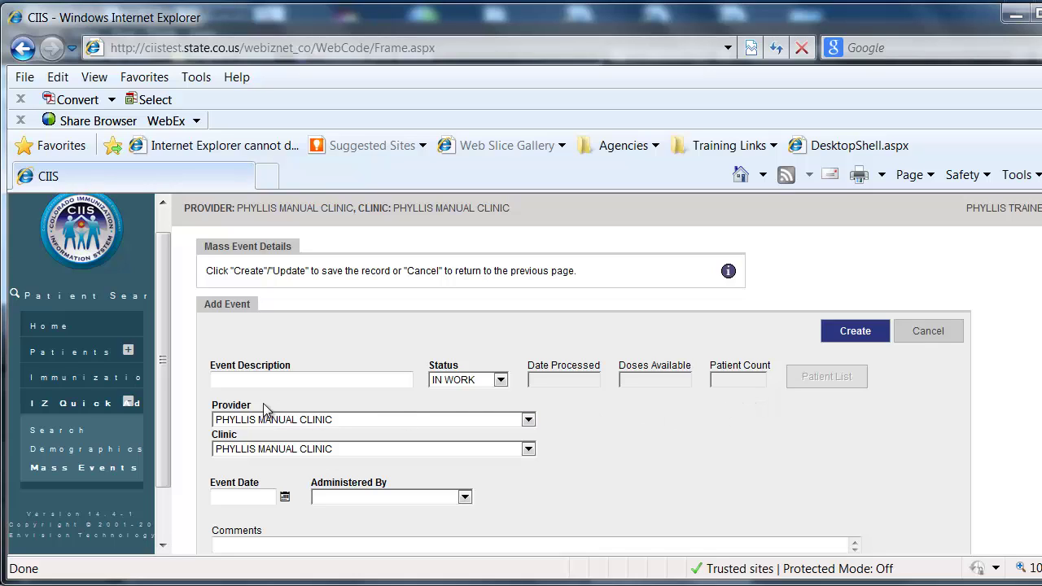
{"action": "left_click", "coordinate": [234, 381]}
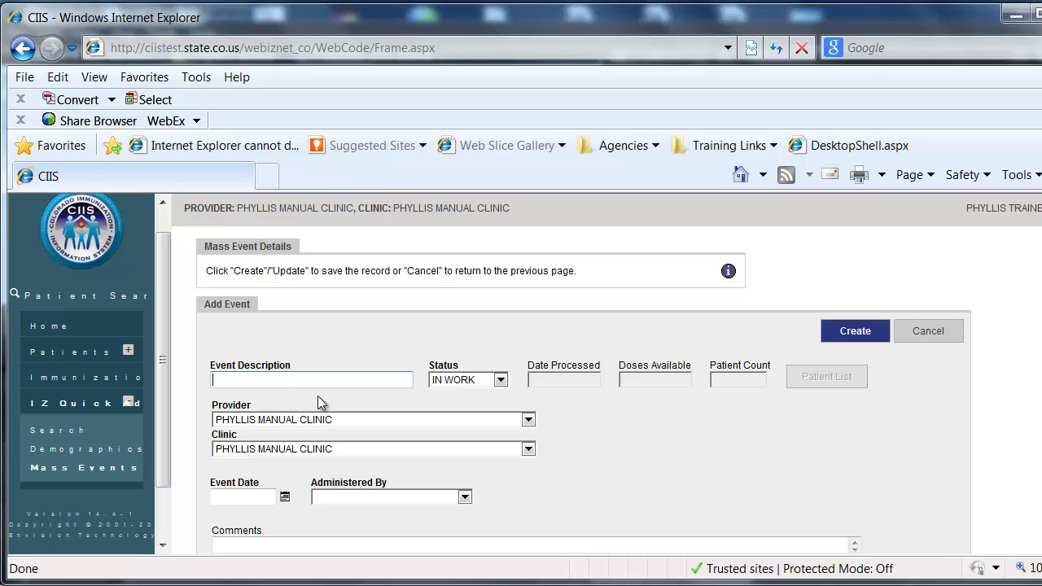
{"action": "type", "text": "JANUARY FLU CLINIC"}
Step: Set the event date to 01/14/2015 and select the trainer as the person administering the vaccine
{"action": "scroll", "coordinate": [869, 397], "scroll_direction": "down", "scroll_amount": 1}
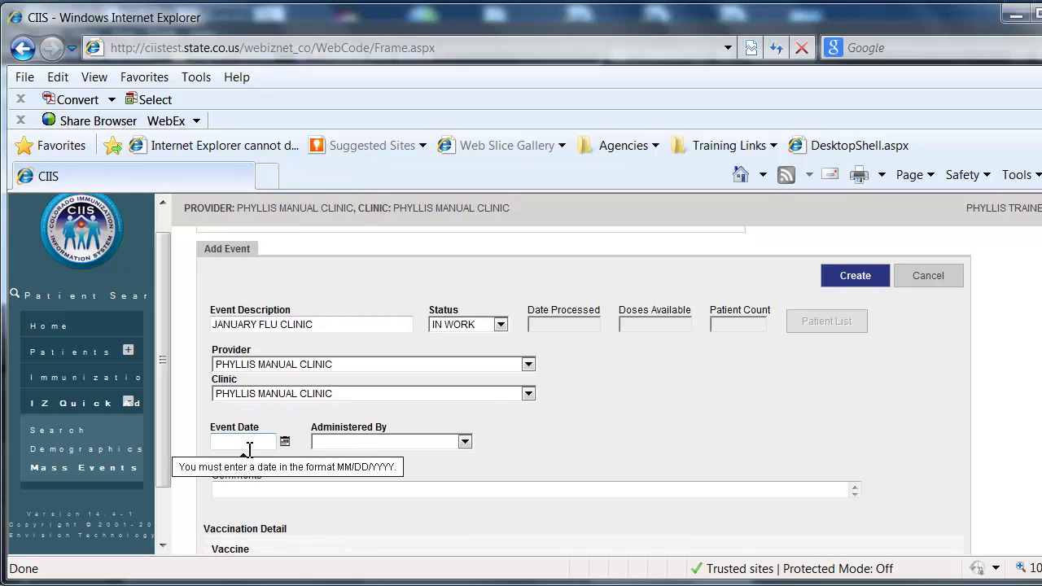
{"action": "left_click", "coordinate": [222, 446]}
{"action": "type", "text": "01142015"}
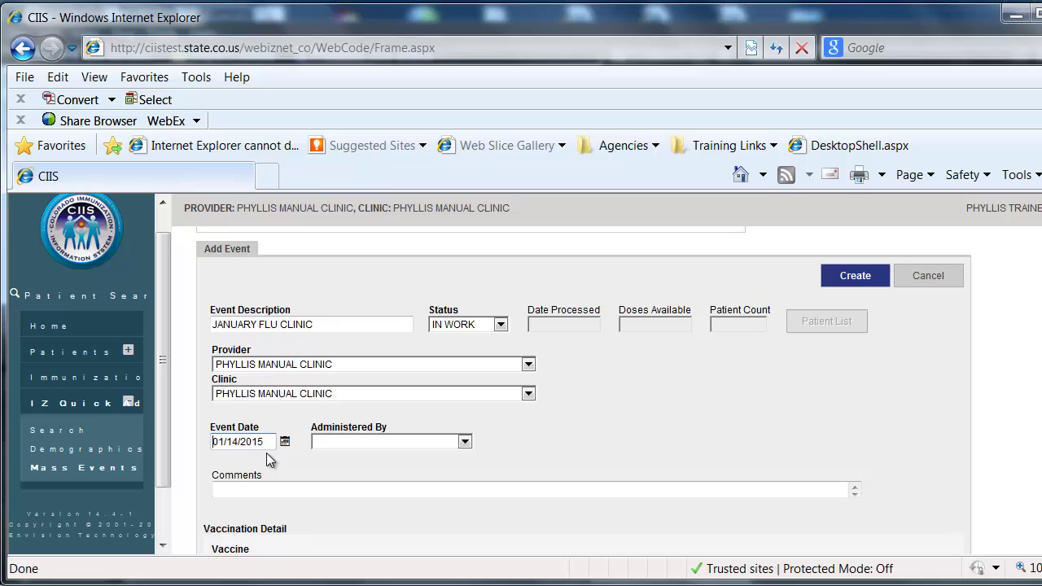
{"action": "left_click", "coordinate": [465, 443]}
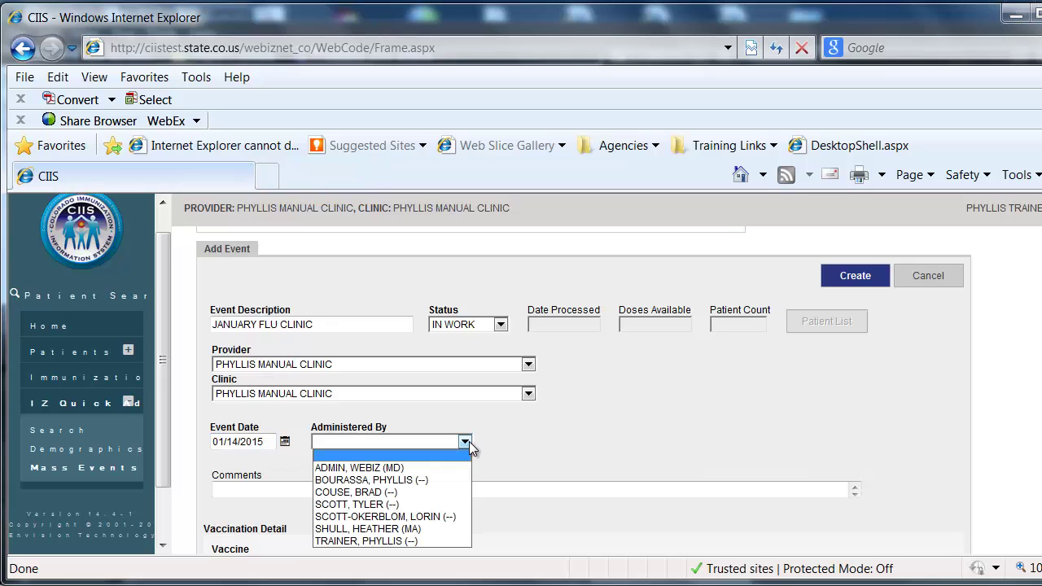
{"action": "left_click", "coordinate": [397, 542]}
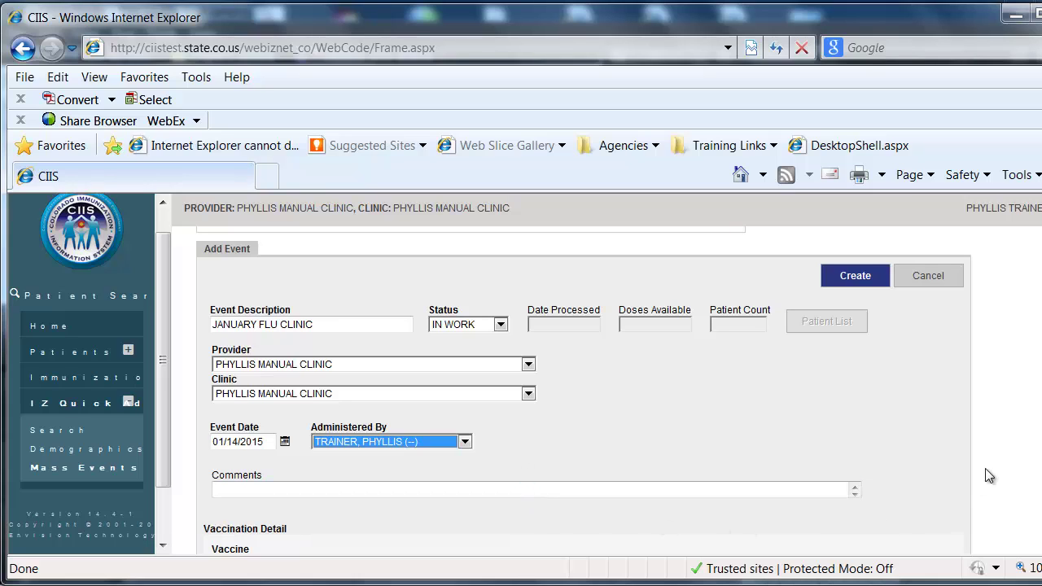
{"action": "scroll", "coordinate": [584, 391], "scroll_direction": "down", "scroll_amount": 4}
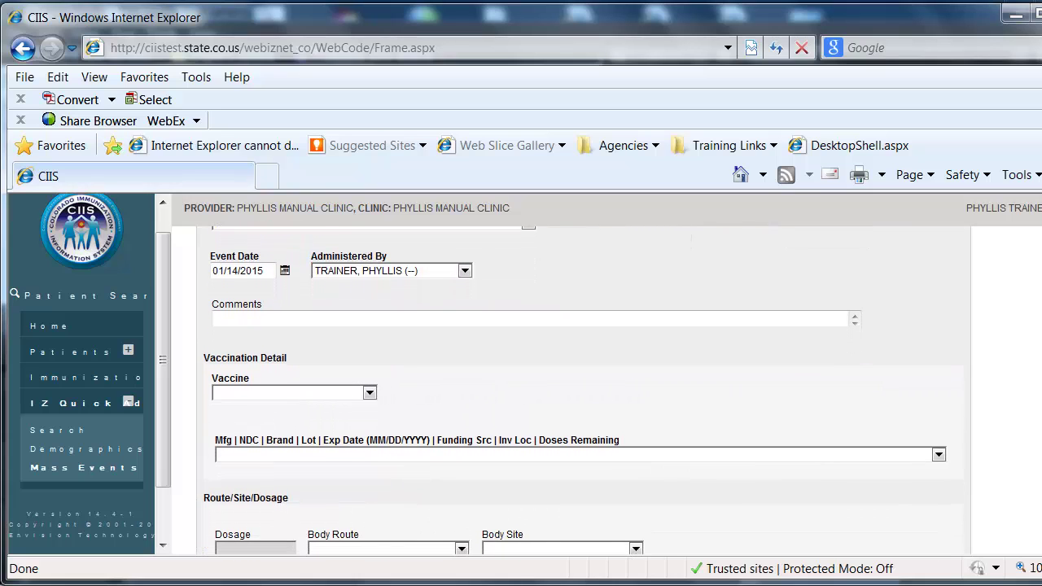
{"action": "scroll", "coordinate": [576, 391], "scroll_direction": "down", "scroll_amount": 1}
{"action": "scroll", "coordinate": [584, 391], "scroll_direction": "down", "scroll_amount": 1}
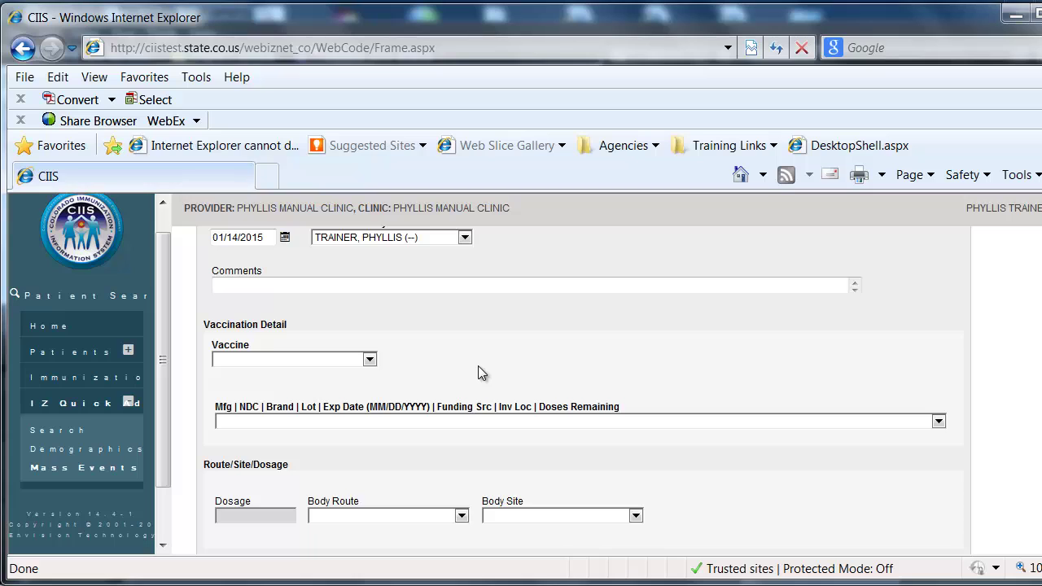
{"action": "left_click", "coordinate": [368, 360]}
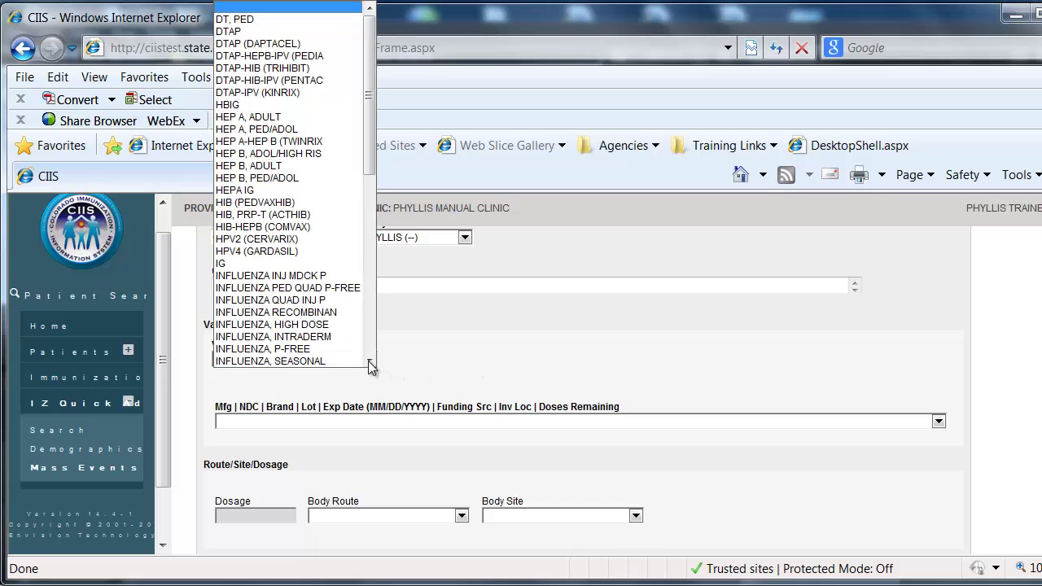
{"action": "left_click", "coordinate": [322, 302]}
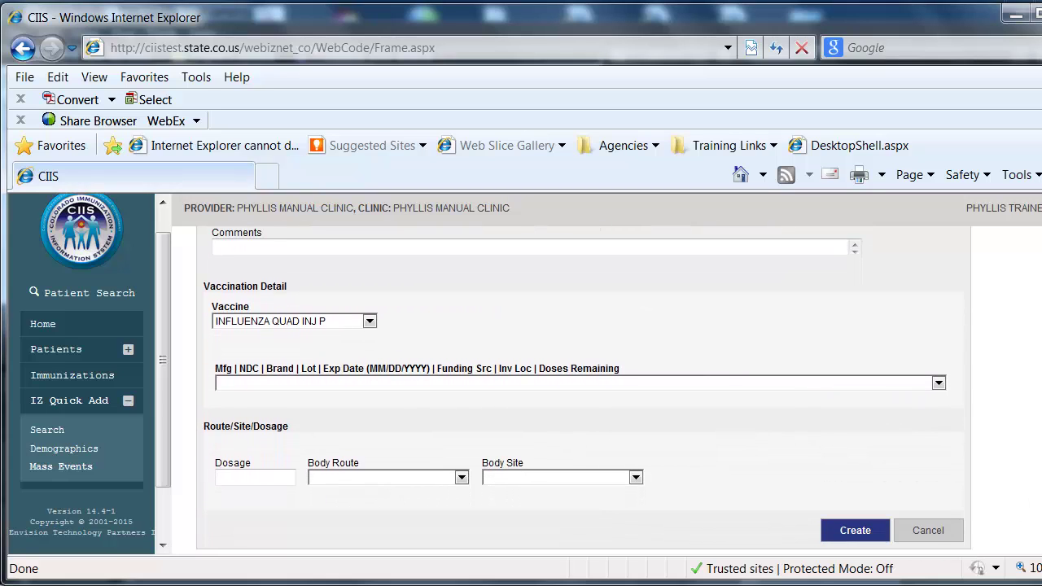
{"action": "left_click", "coordinate": [939, 384]}
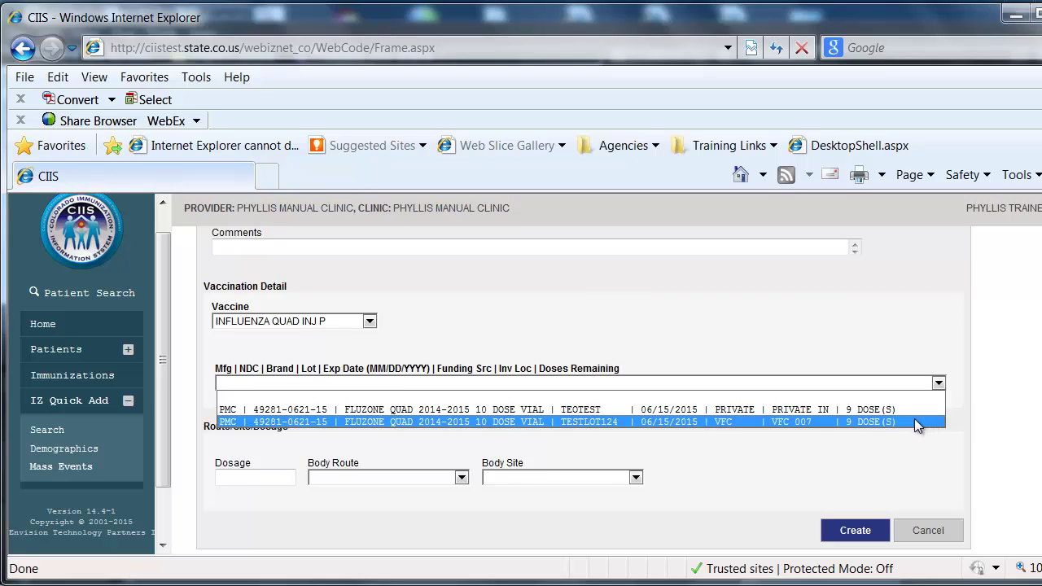
{"action": "left_click", "coordinate": [856, 421]}
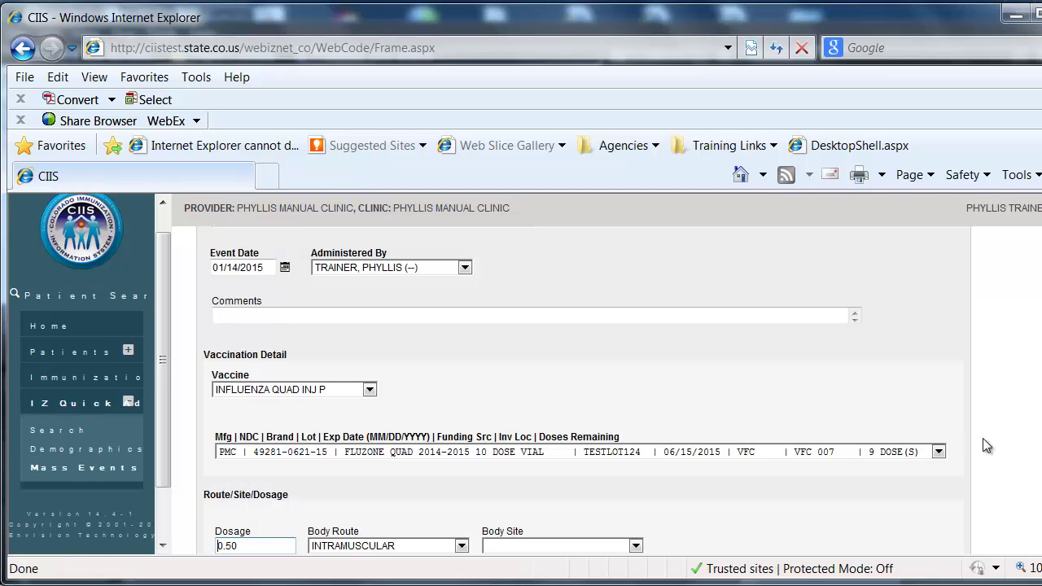
Step: Set the body site for the event's vaccination to LEFT DELTOID
{"action": "scroll", "coordinate": [575, 391], "scroll_direction": "down", "scroll_amount": 2}
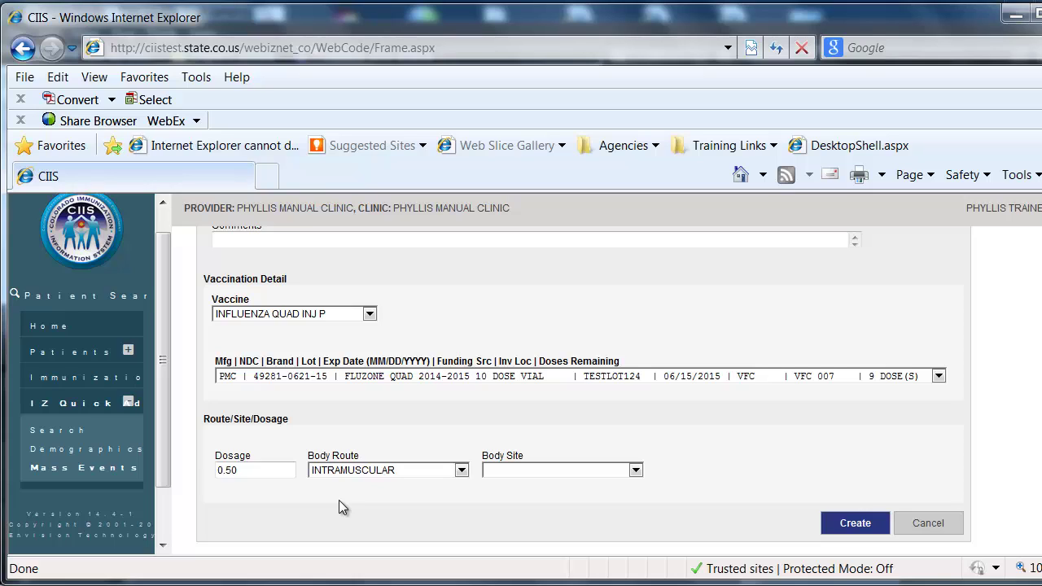
{"action": "left_click_drag", "start_coordinate": [338, 500], "coordinate": [633, 469]}
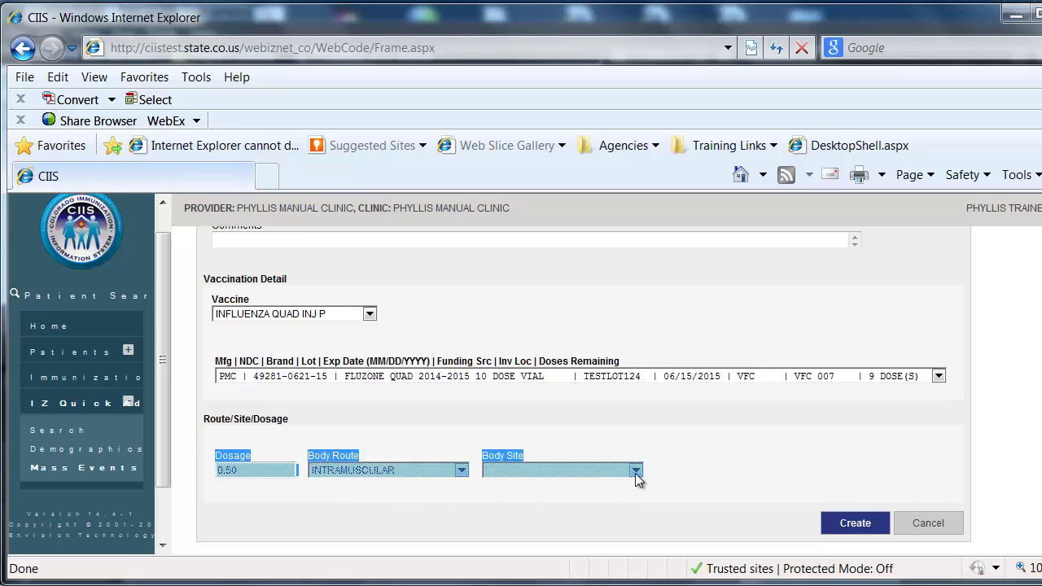
{"action": "left_click", "coordinate": [635, 471]}
{"action": "left_click", "coordinate": [636, 471]}
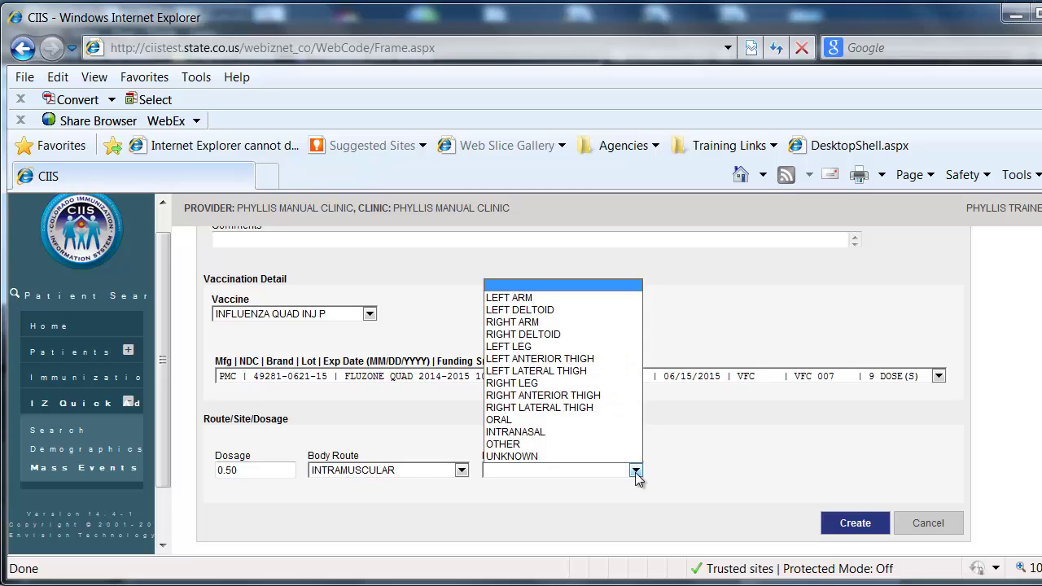
{"action": "left_click", "coordinate": [544, 313]}
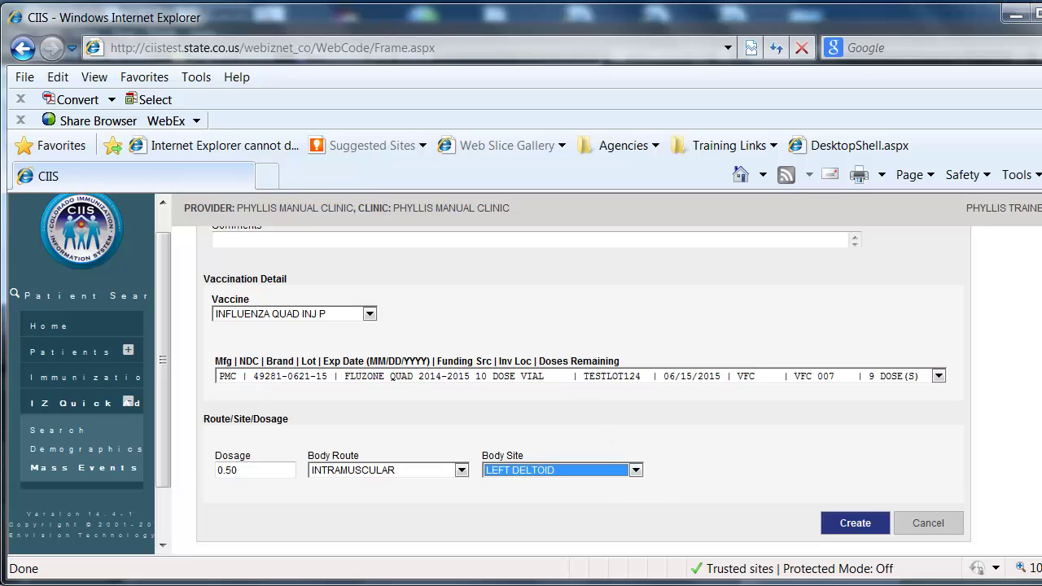
Step: Create the mass event record from the completed details
{"action": "scroll", "coordinate": [1010, 493], "scroll_direction": "up", "scroll_amount": 2}
{"action": "scroll", "coordinate": [584, 390], "scroll_direction": "up", "scroll_amount": 5}
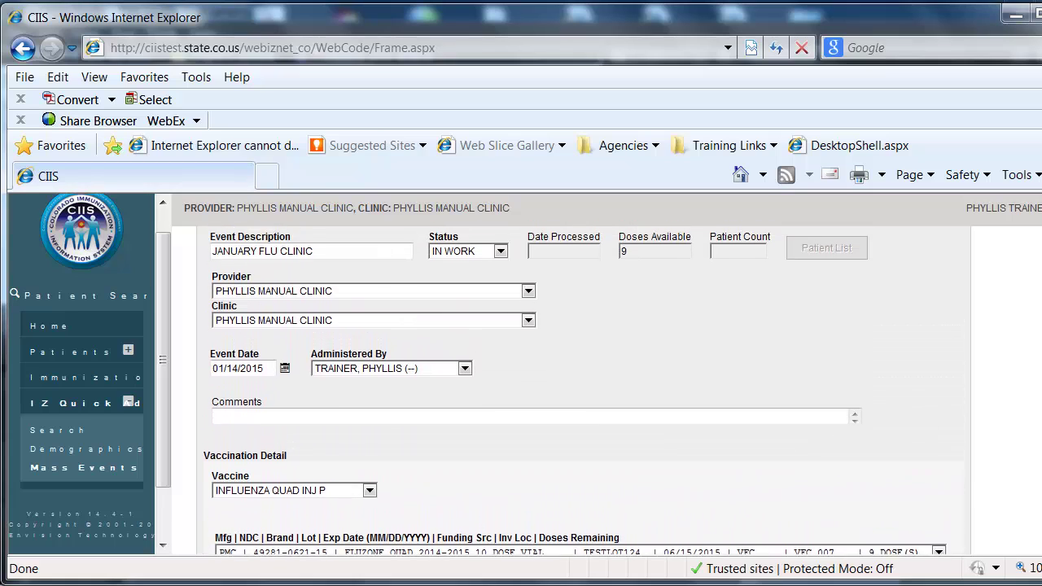
{"action": "scroll", "coordinate": [634, 360], "scroll_direction": "up", "scroll_amount": 1}
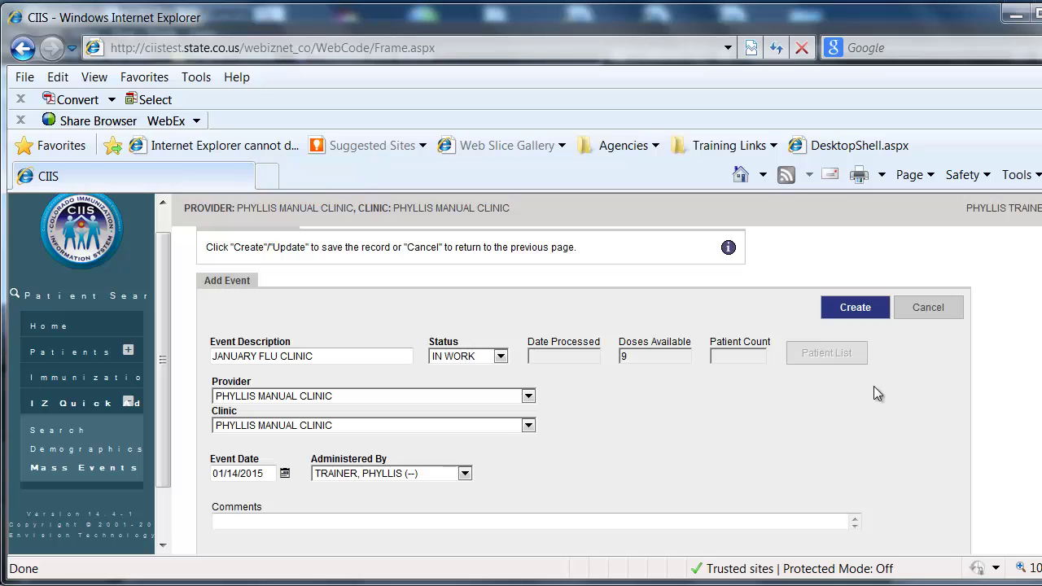
{"action": "left_click", "coordinate": [874, 313]}
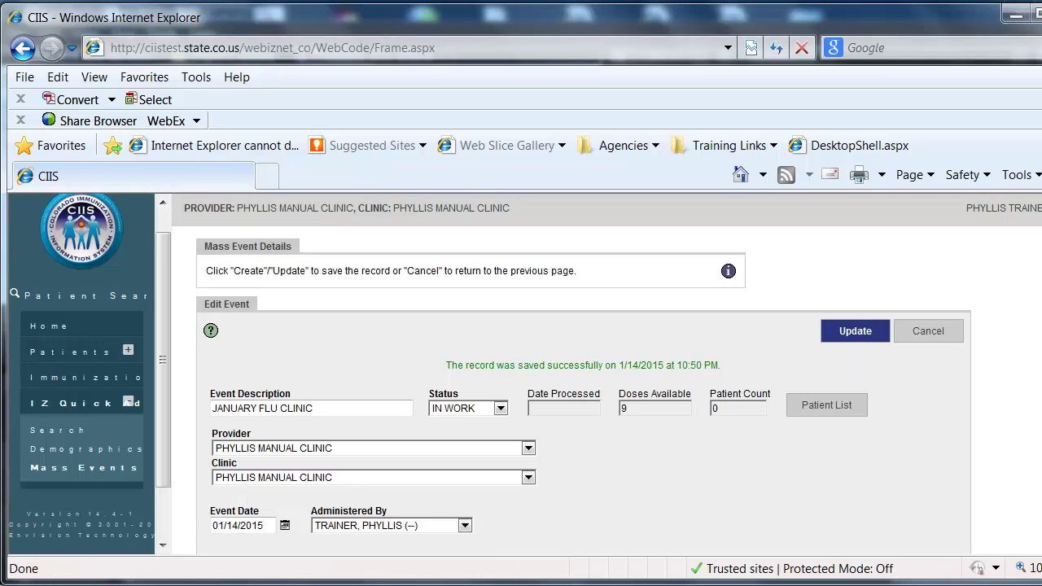
Step: Review the saved event details, then open its patient list and start adding a patient to the mass event
{"action": "scroll", "coordinate": [584, 383], "scroll_direction": "down", "scroll_amount": 3}
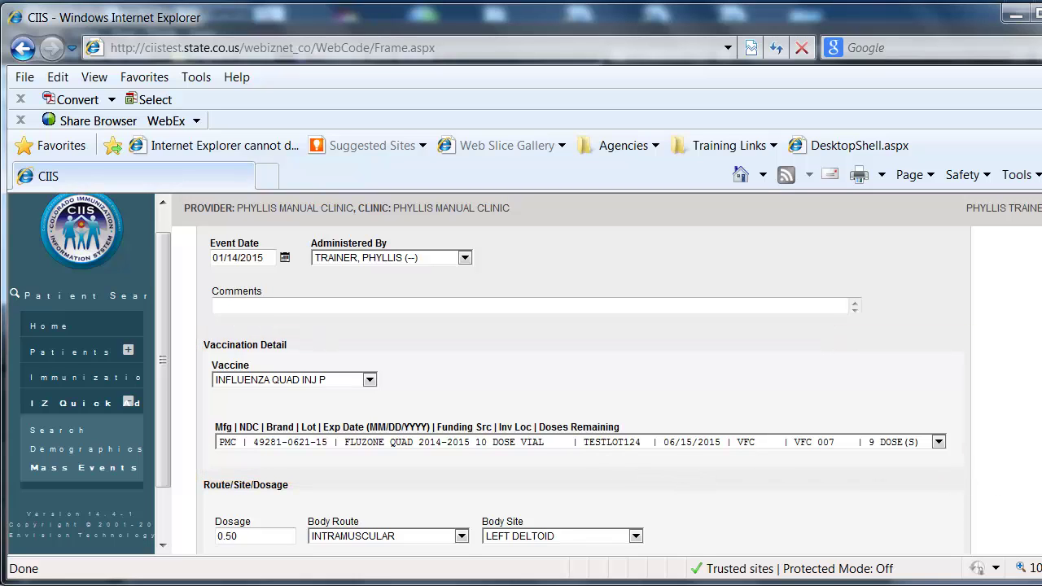
{"action": "scroll", "coordinate": [577, 392], "scroll_direction": "up", "scroll_amount": 3}
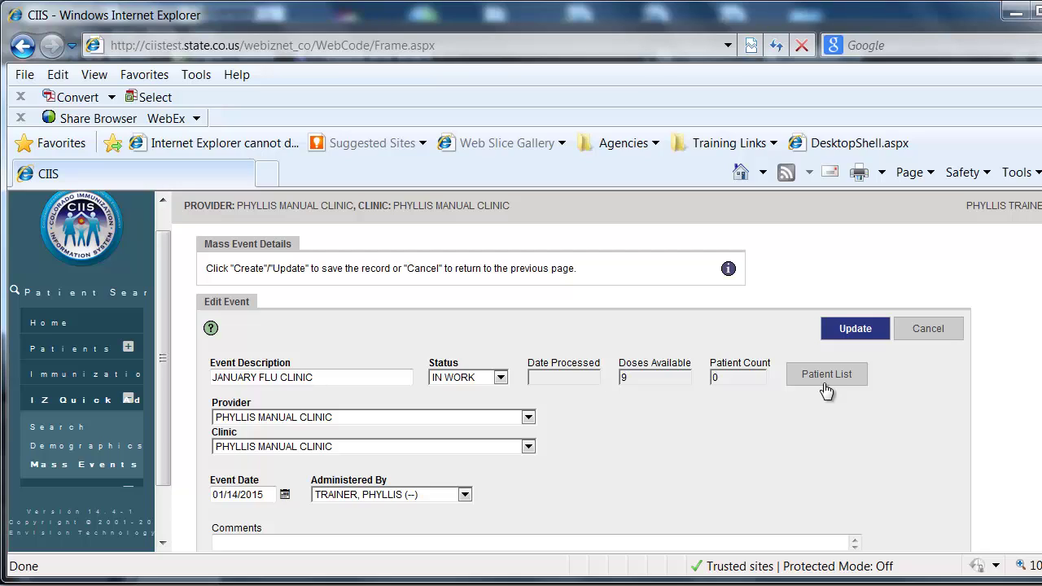
{"action": "left_click", "coordinate": [826, 381]}
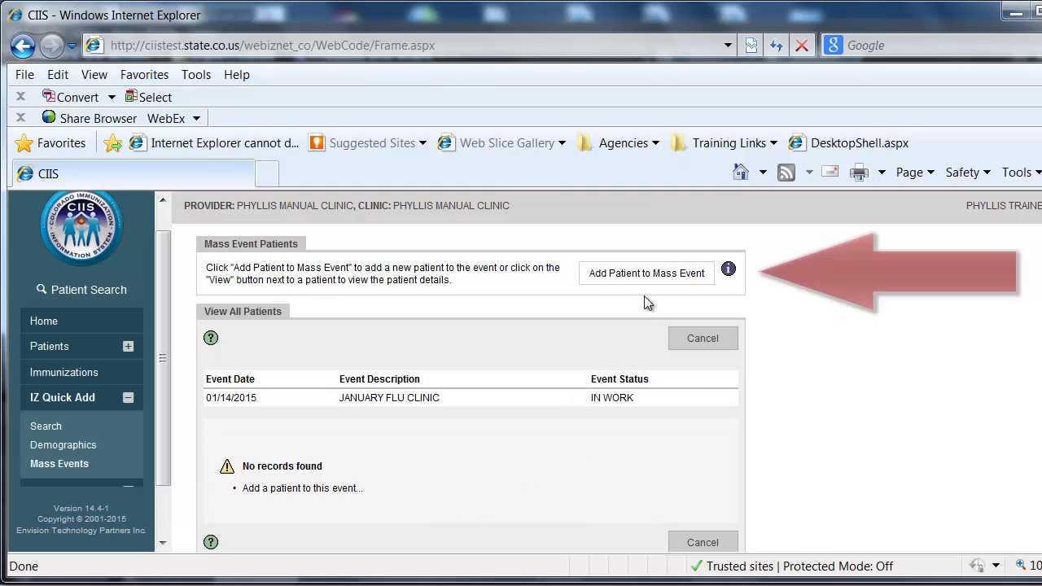
{"action": "left_click", "coordinate": [653, 276]}
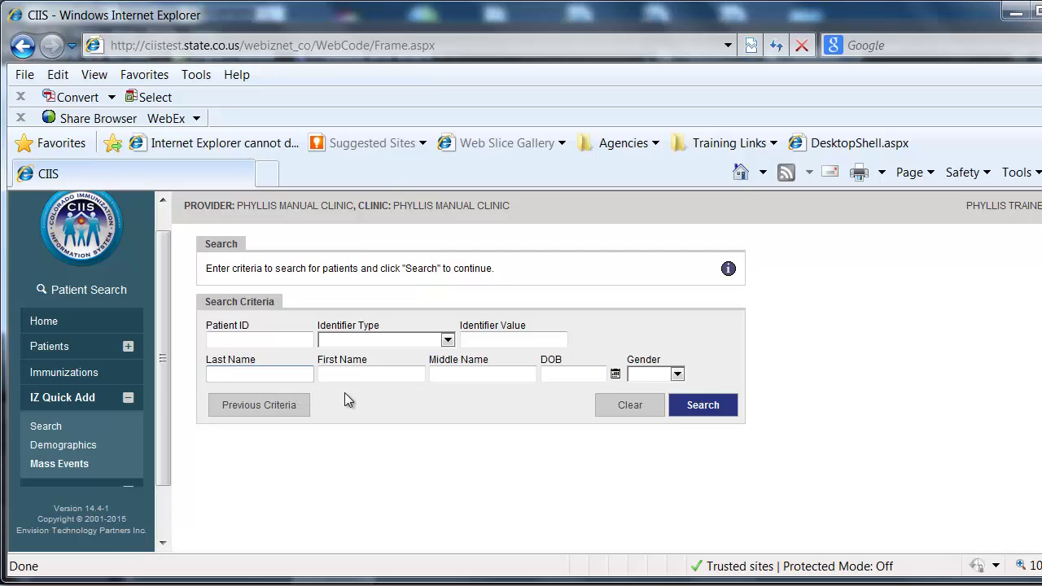
Step: Search for the patient by the first two letters of the last and first names and the date of birth
{"action": "type", "text": "DU"}
{"action": "key", "text": "Tab"}
{"action": "type", "text": "DO"}
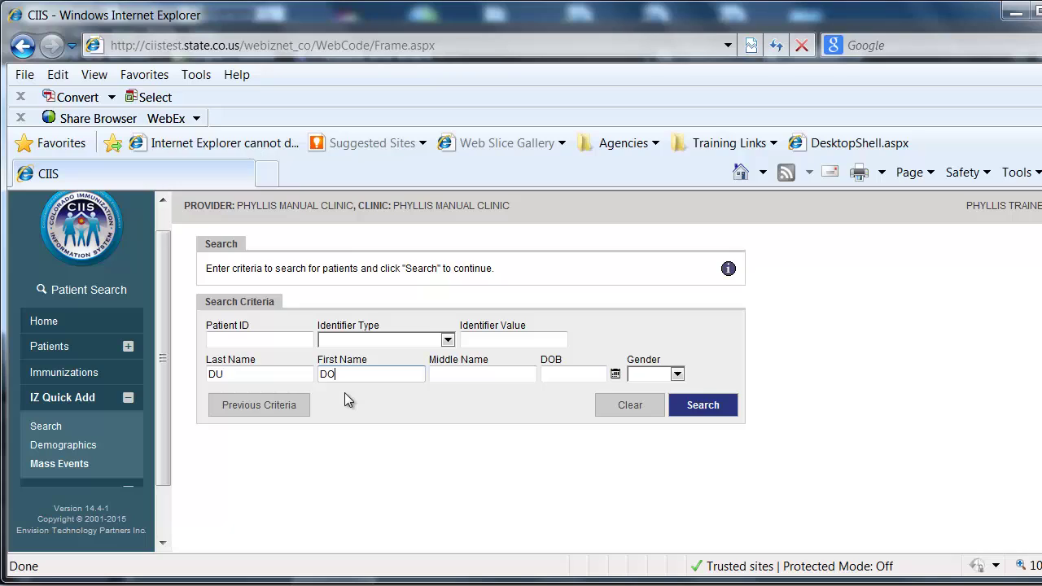
{"action": "key", "text": "Tab"}
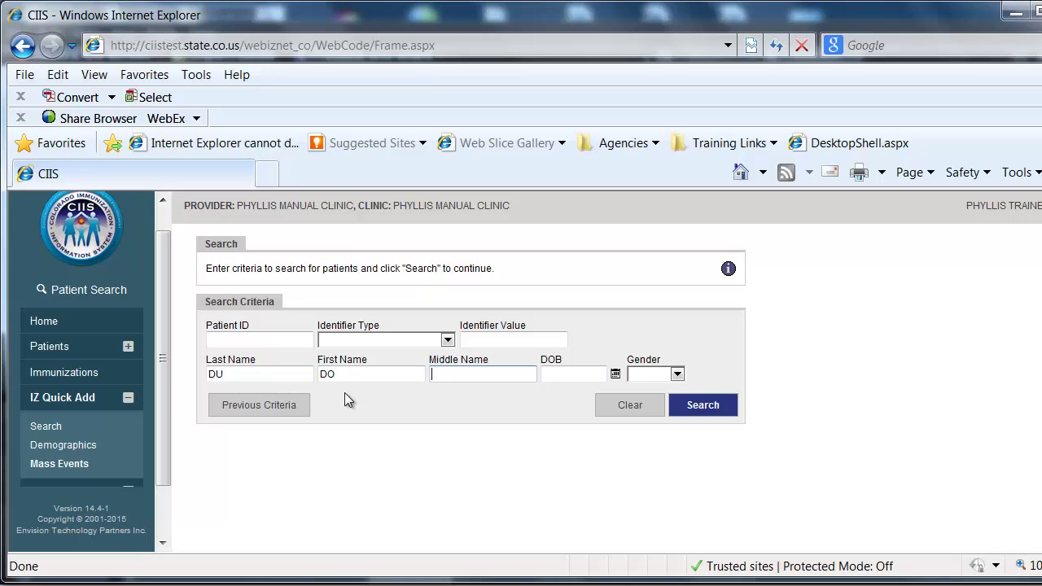
{"action": "key", "text": "Tab"}
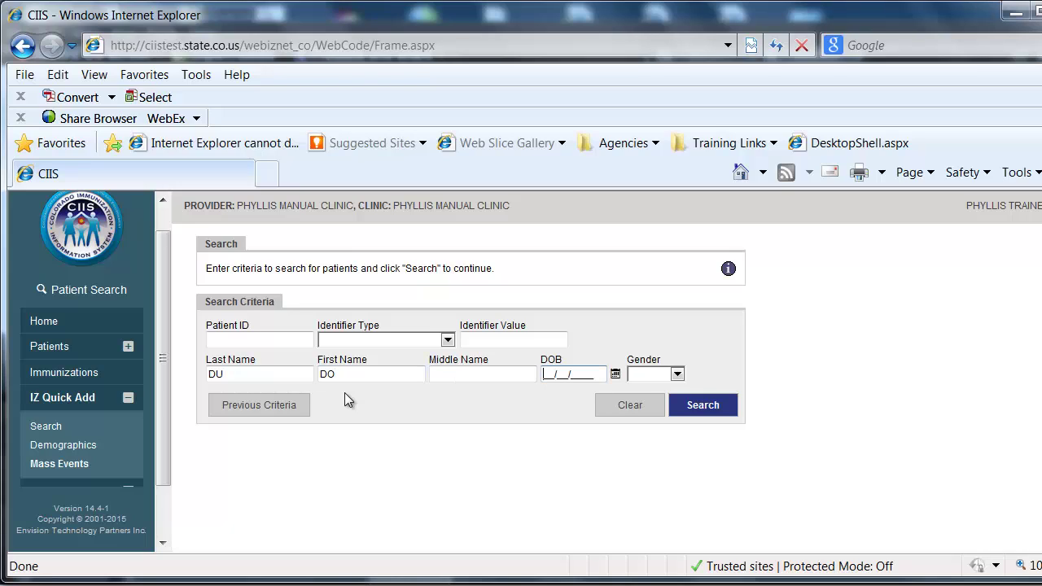
{"action": "type", "text": "01/01/2010"}
{"action": "left_click", "coordinate": [694, 418]}
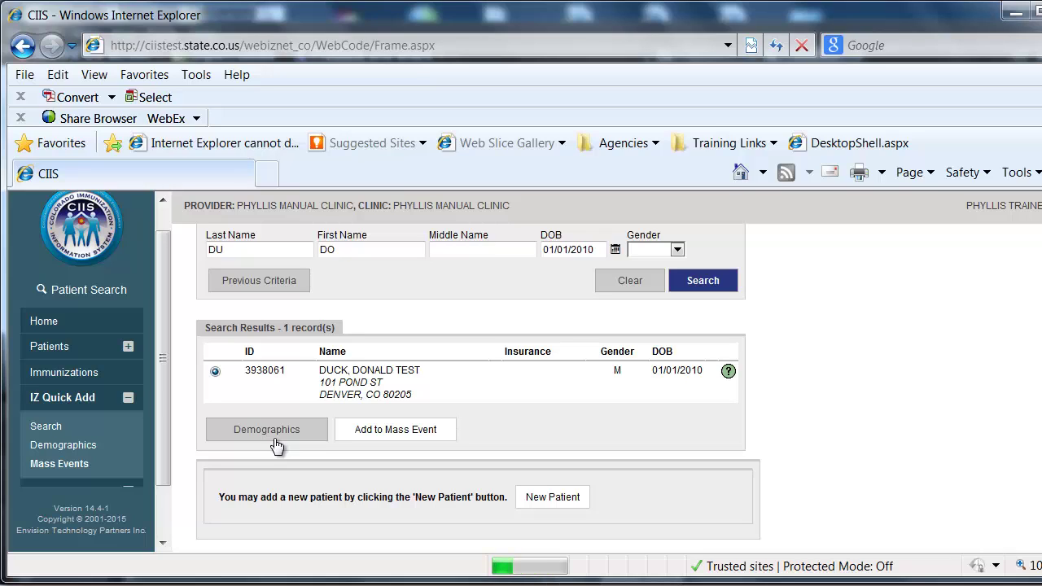
Step: Choose the found patient for the mass event and override the default Administered By with a different clinician
{"action": "left_click", "coordinate": [394, 430]}
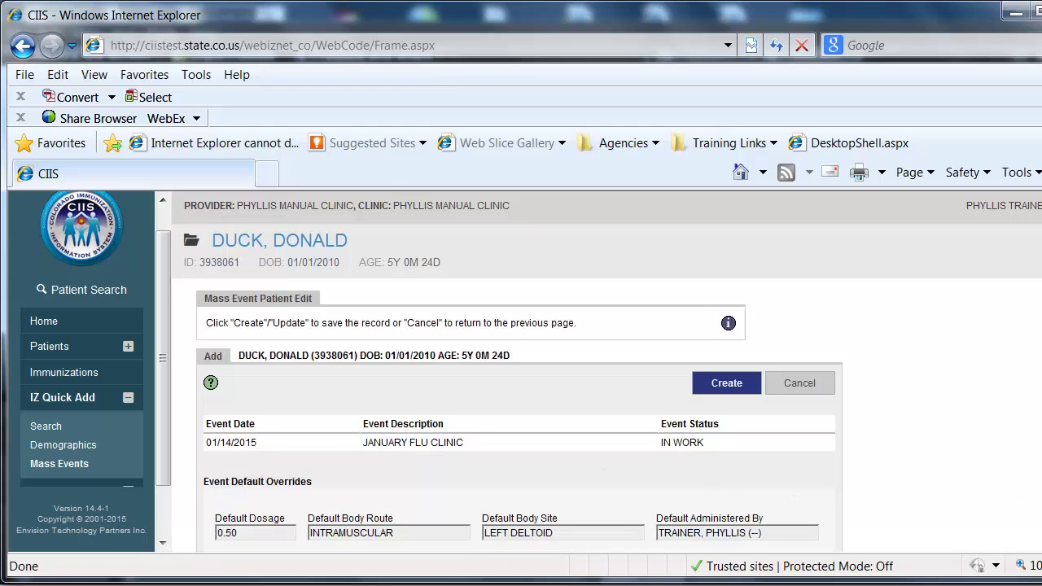
{"action": "scroll", "coordinate": [520, 415], "scroll_direction": "down", "scroll_amount": 2}
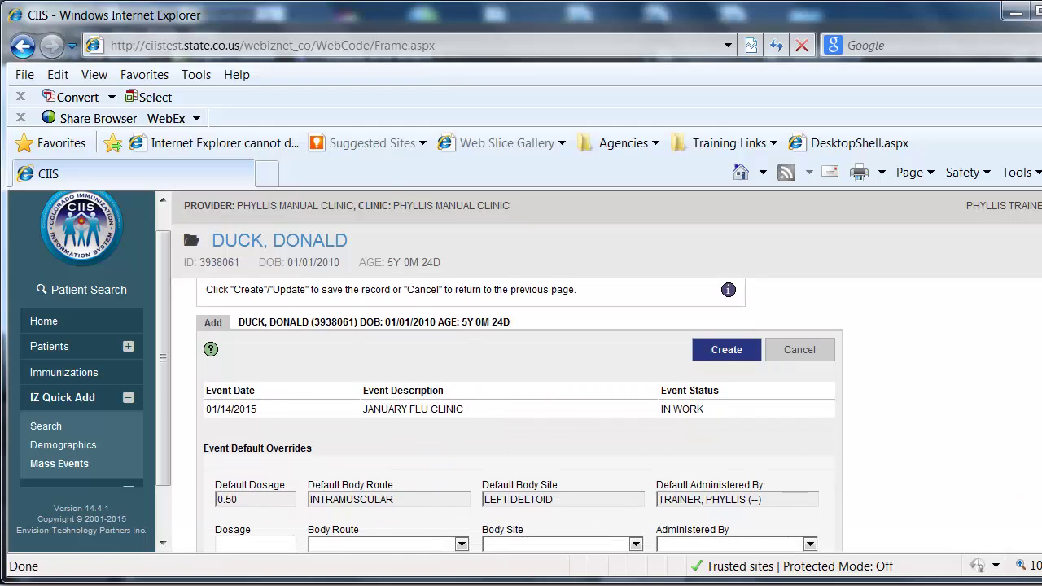
{"action": "scroll", "coordinate": [520, 416], "scroll_direction": "down", "scroll_amount": 3}
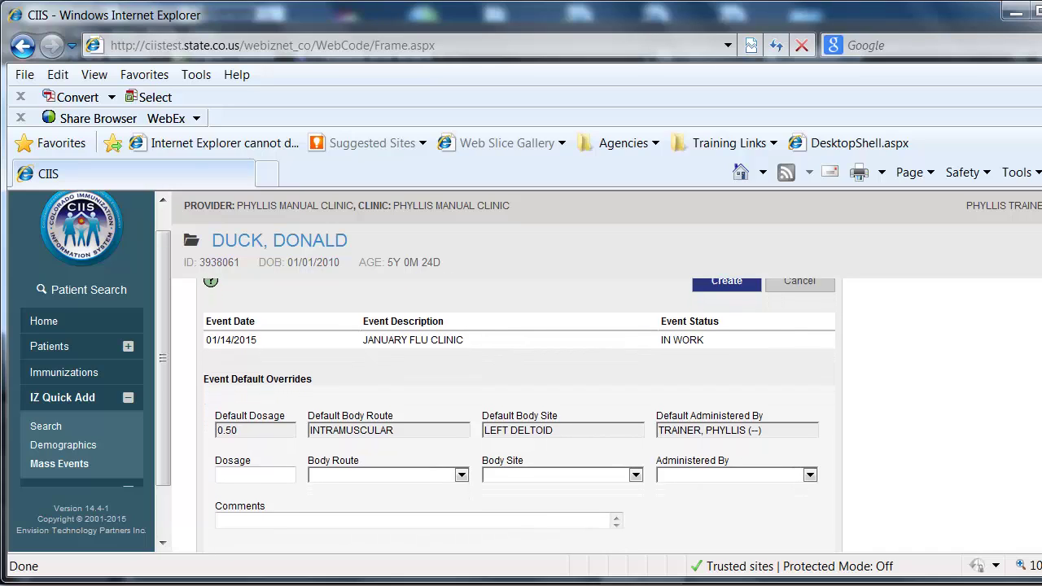
{"action": "scroll", "coordinate": [944, 426], "scroll_direction": "down", "scroll_amount": 1}
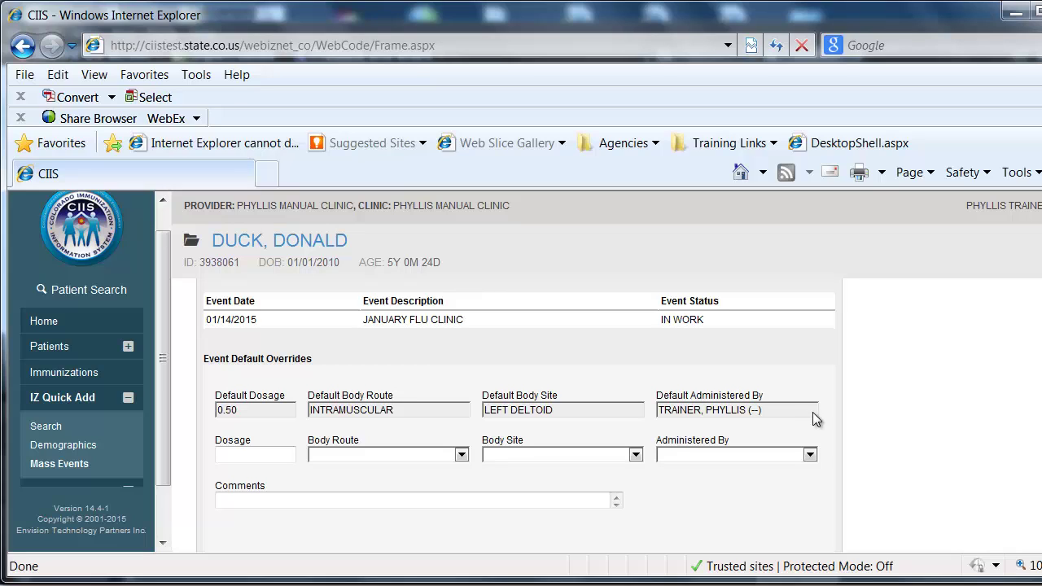
{"action": "left_click", "coordinate": [810, 456]}
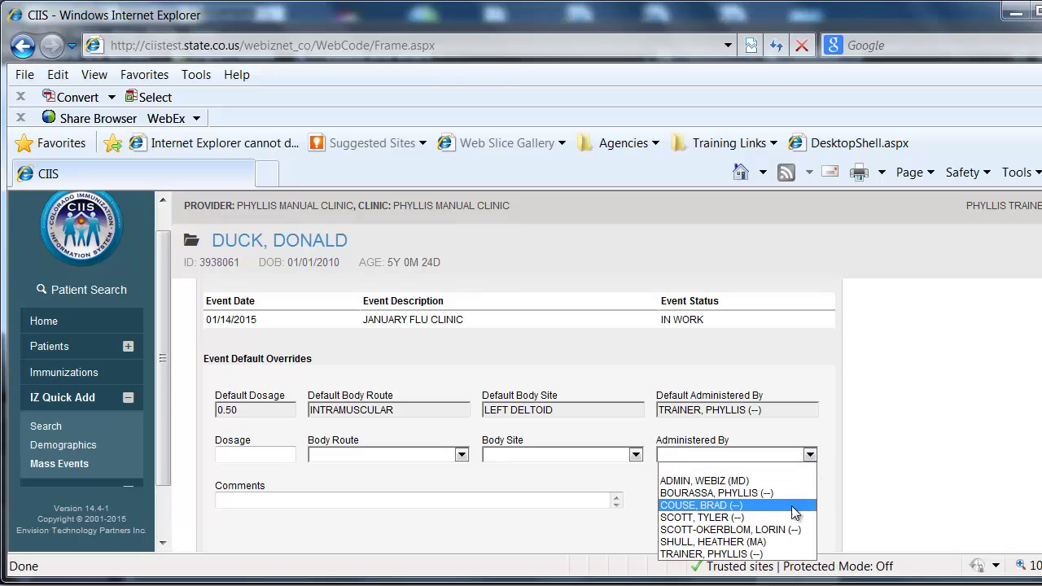
{"action": "left_click", "coordinate": [781, 529]}
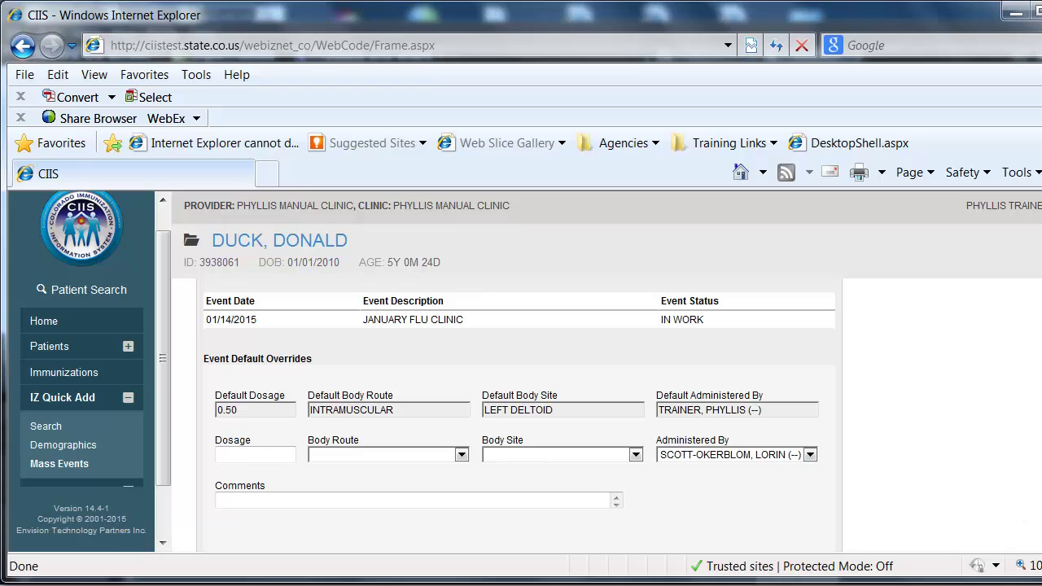
Step: Create the patient's mass event record with the override and return to the event's patient list
{"action": "scroll", "coordinate": [520, 415], "scroll_direction": "down", "scroll_amount": 1}
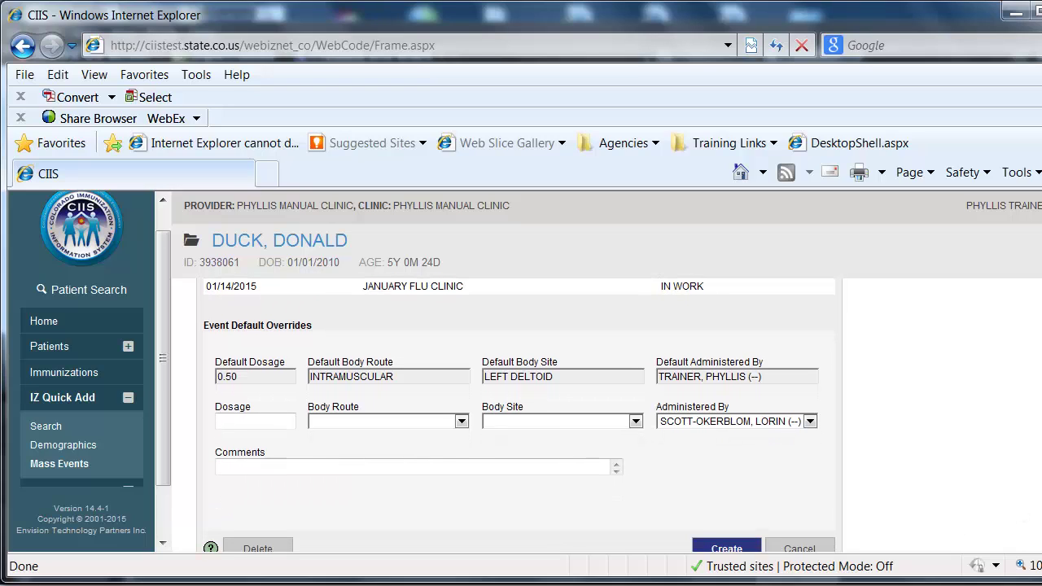
{"action": "scroll", "coordinate": [519, 414], "scroll_direction": "down", "scroll_amount": 1}
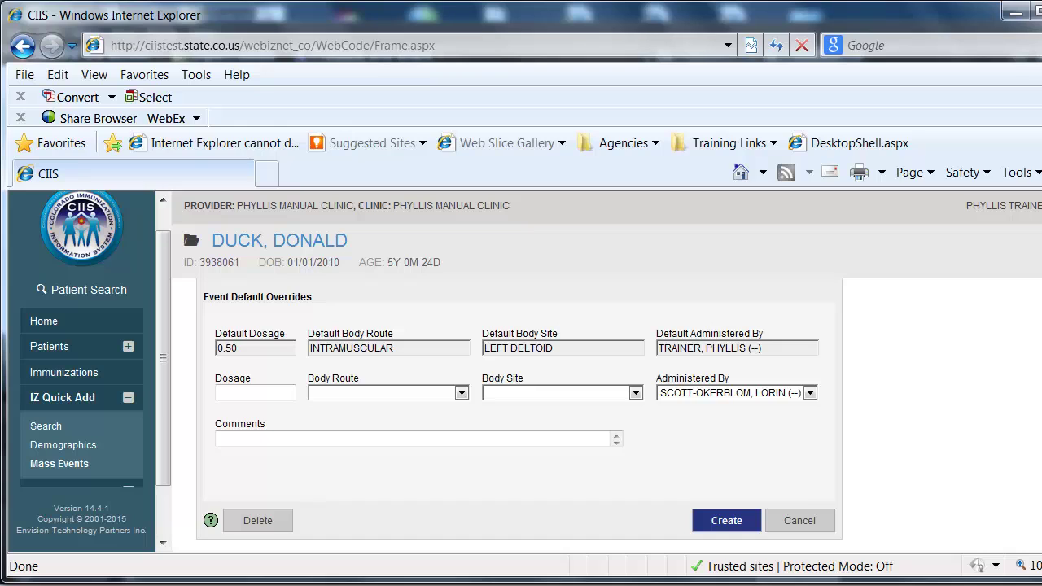
{"action": "left_click", "coordinate": [726, 523]}
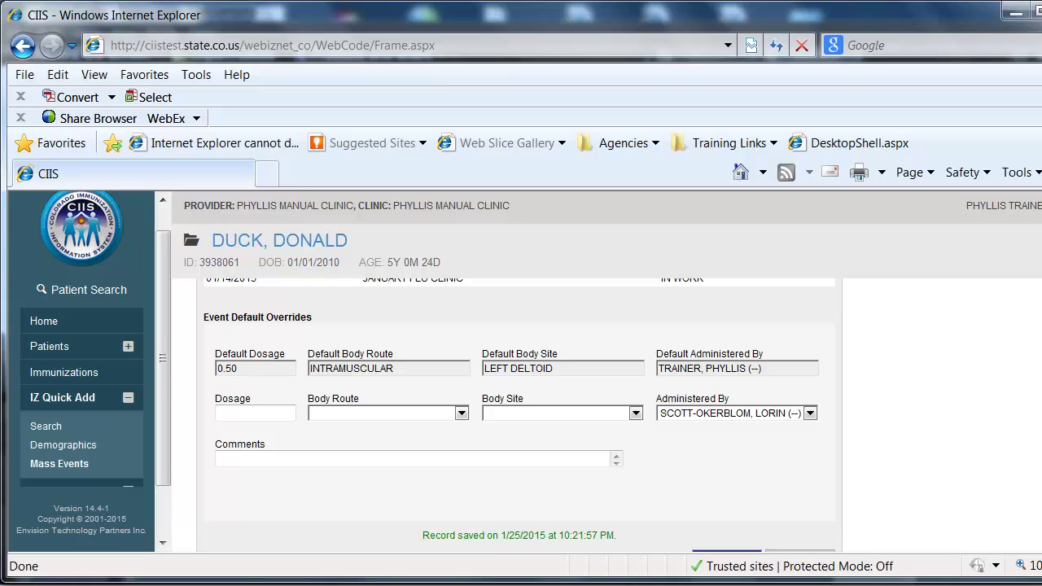
{"action": "scroll", "coordinate": [519, 415], "scroll_direction": "down", "scroll_amount": 1}
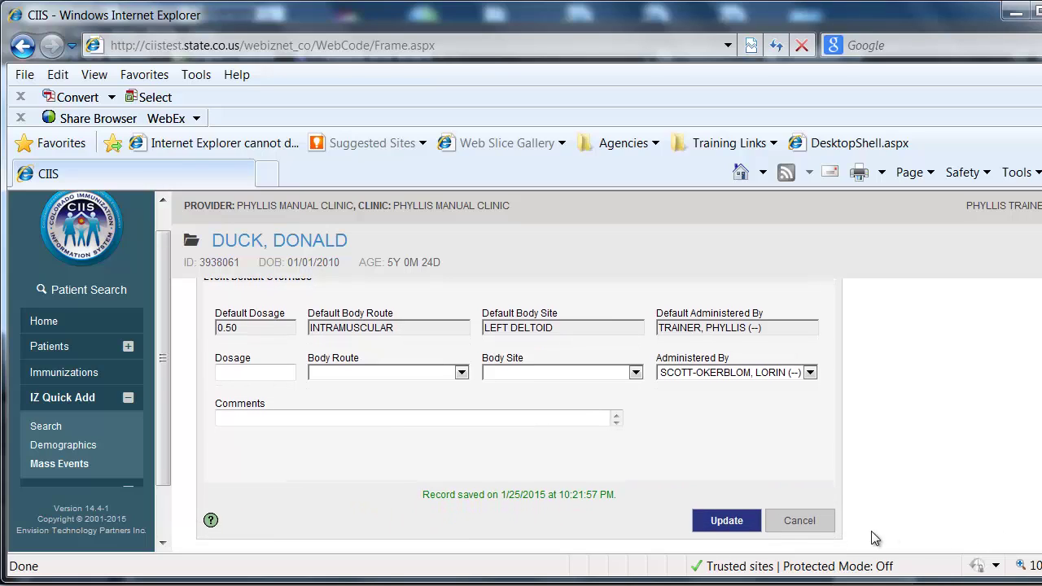
{"action": "left_click", "coordinate": [798, 525]}
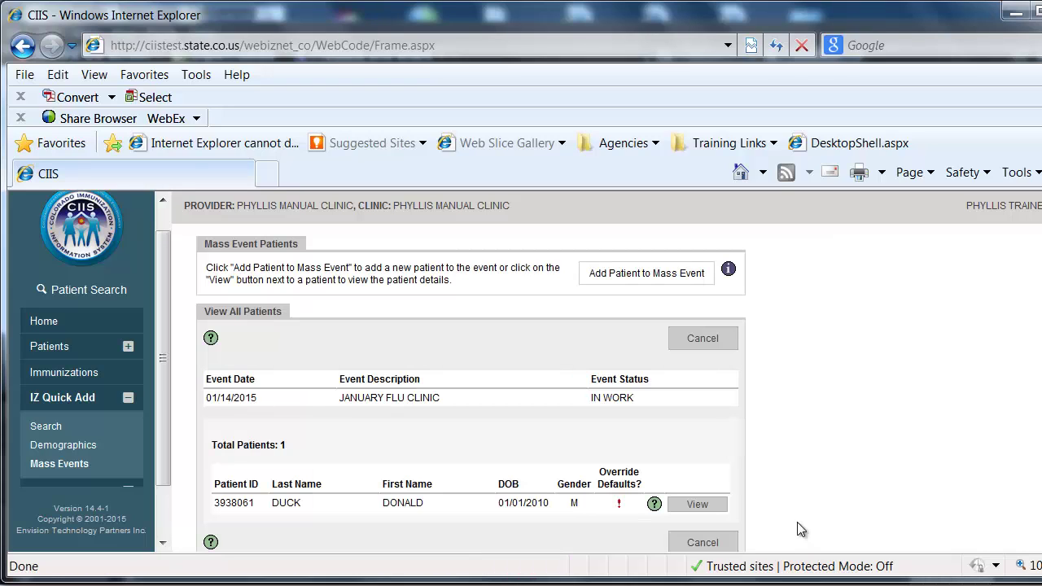
Step: Check the patient's override indicator in the list, and open the patient's event record to review the default overrides
{"action": "scroll", "coordinate": [471, 390], "scroll_direction": "down", "scroll_amount": 1}
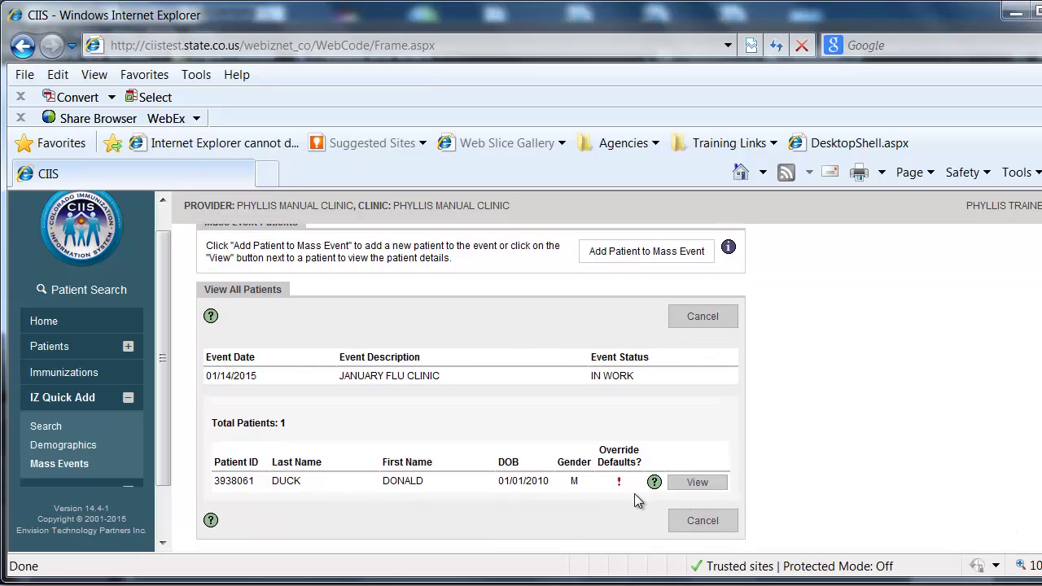
{"action": "mouse_move", "coordinate": [619, 483]}
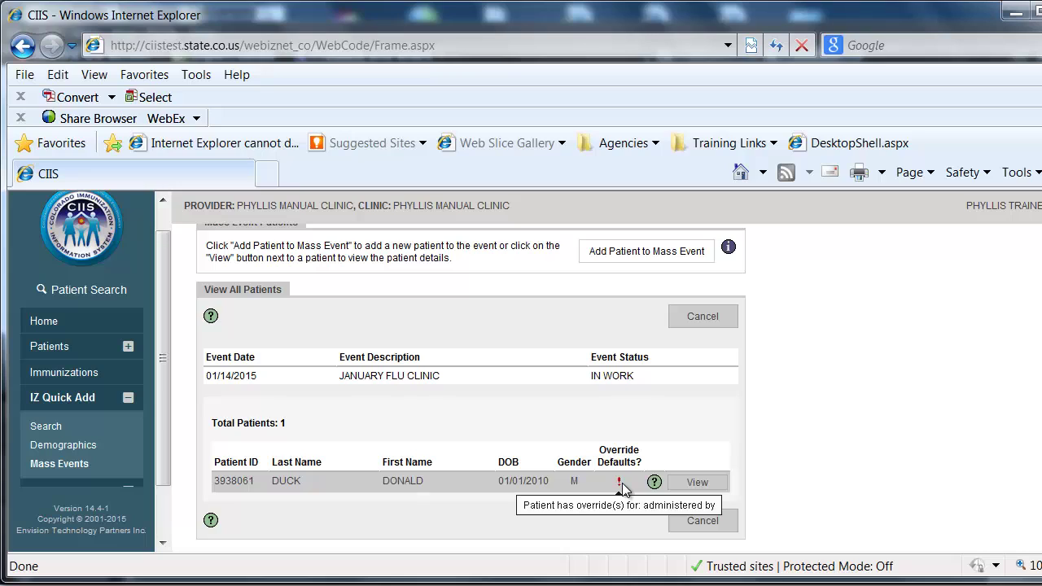
{"action": "left_click", "coordinate": [697, 487]}
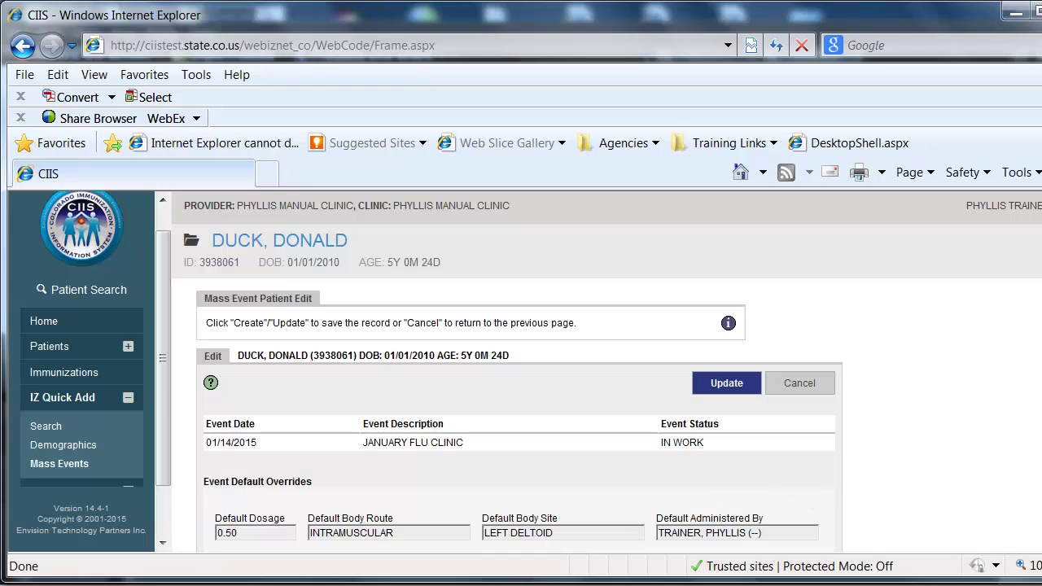
{"action": "scroll", "coordinate": [520, 411], "scroll_direction": "down", "scroll_amount": 3}
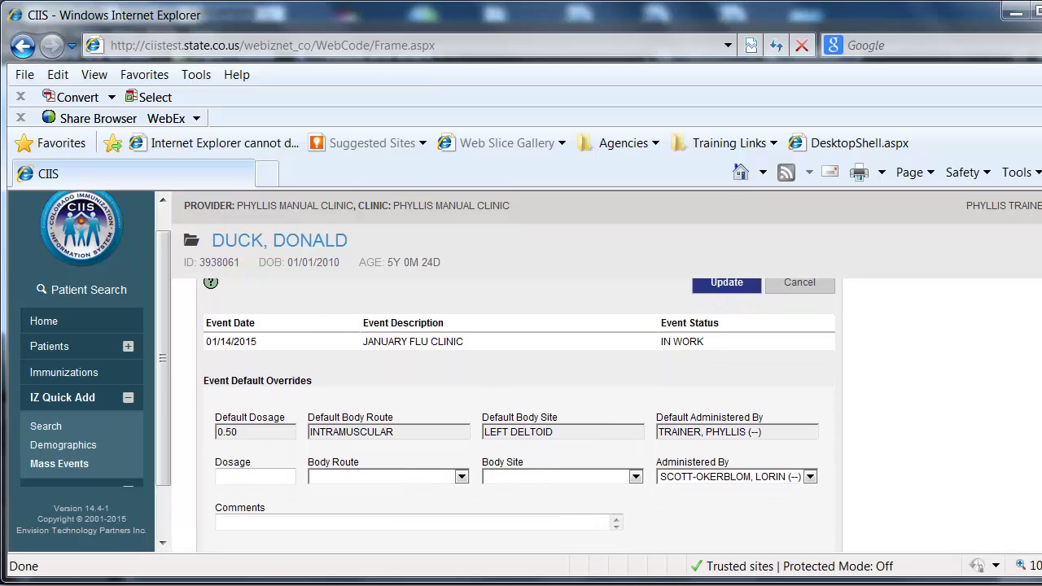
{"action": "scroll", "coordinate": [520, 411], "scroll_direction": "down", "scroll_amount": 3}
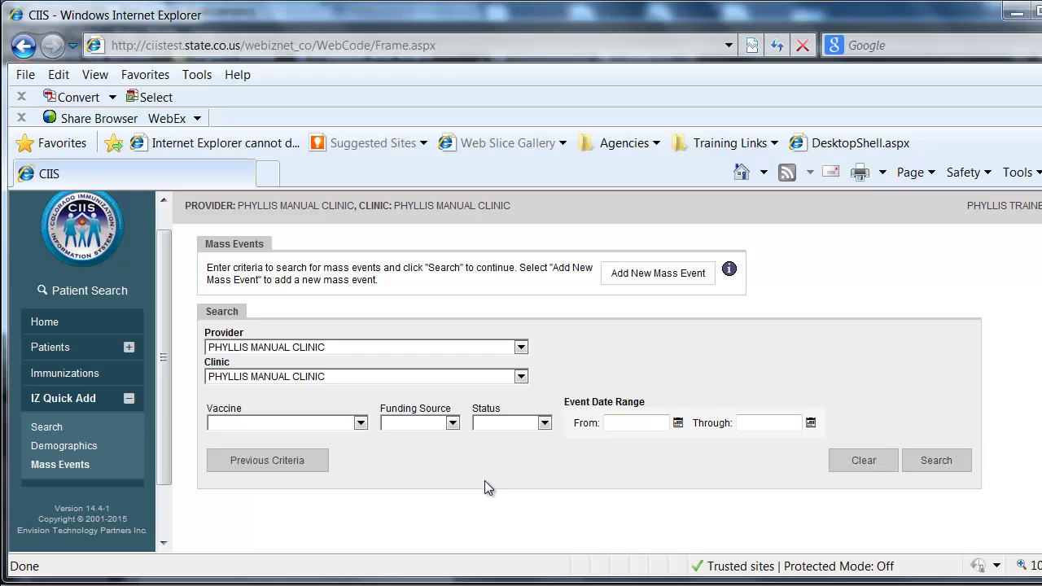
Step: Return to the mass events search and list the clinic's events without a status filter
{"action": "left_click", "coordinate": [65, 467]}
{"action": "left_click", "coordinate": [545, 425]}
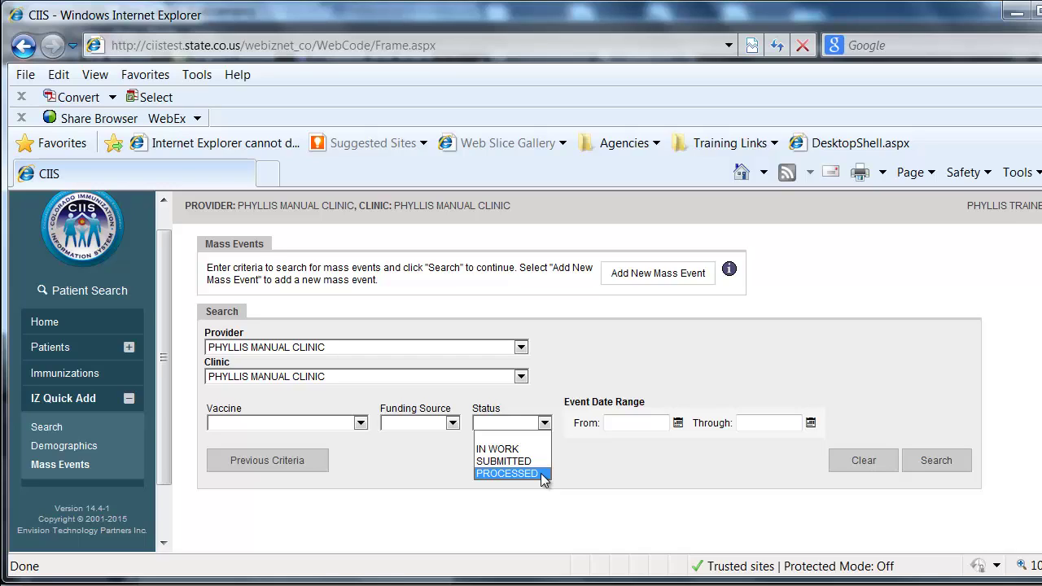
{"action": "left_click", "coordinate": [586, 471]}
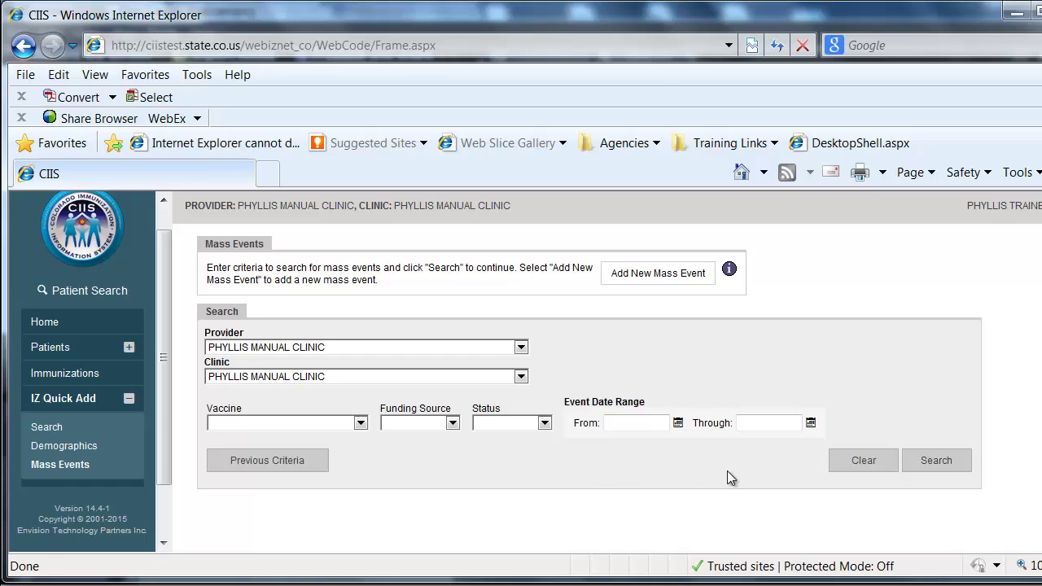
{"action": "left_click", "coordinate": [939, 462]}
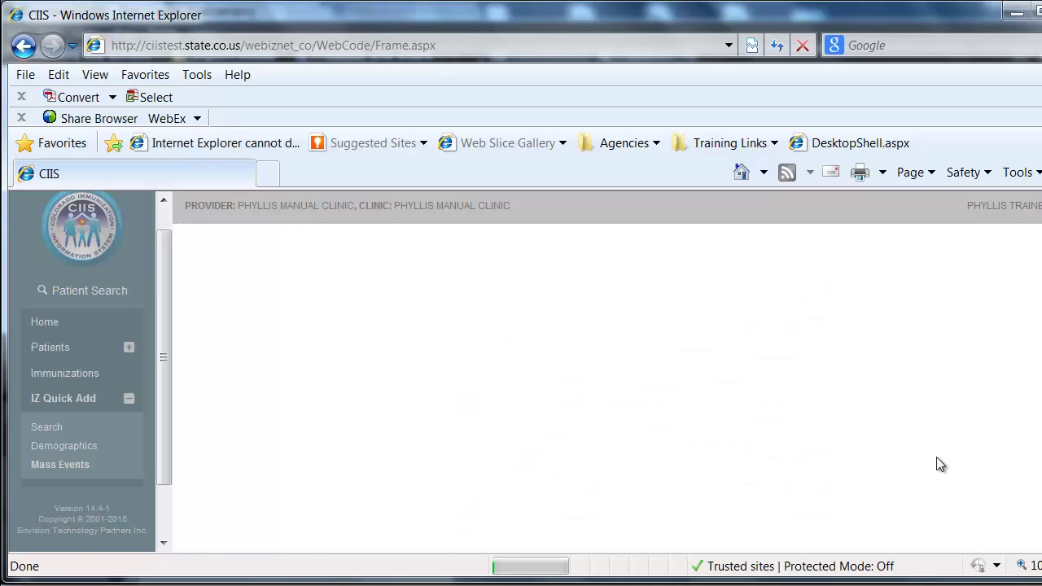
{"action": "scroll", "coordinate": [590, 398], "scroll_direction": "down", "scroll_amount": 3}
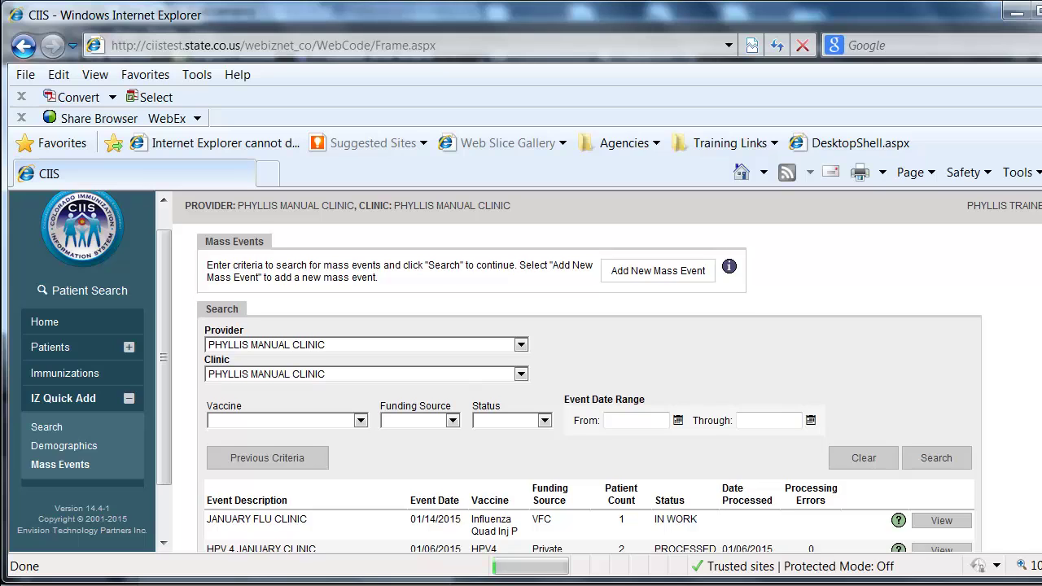
{"action": "scroll", "coordinate": [589, 399], "scroll_direction": "down", "scroll_amount": 1}
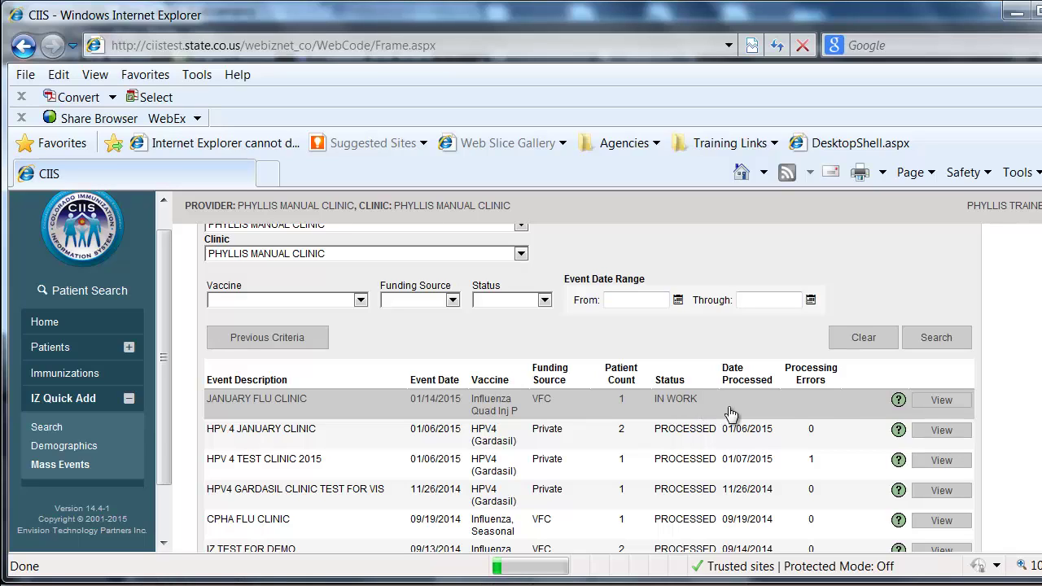
Step: Open the JANUARY FLU CLINIC event, set its status to SUBMITTED, and save the update
{"action": "left_click", "coordinate": [939, 403]}
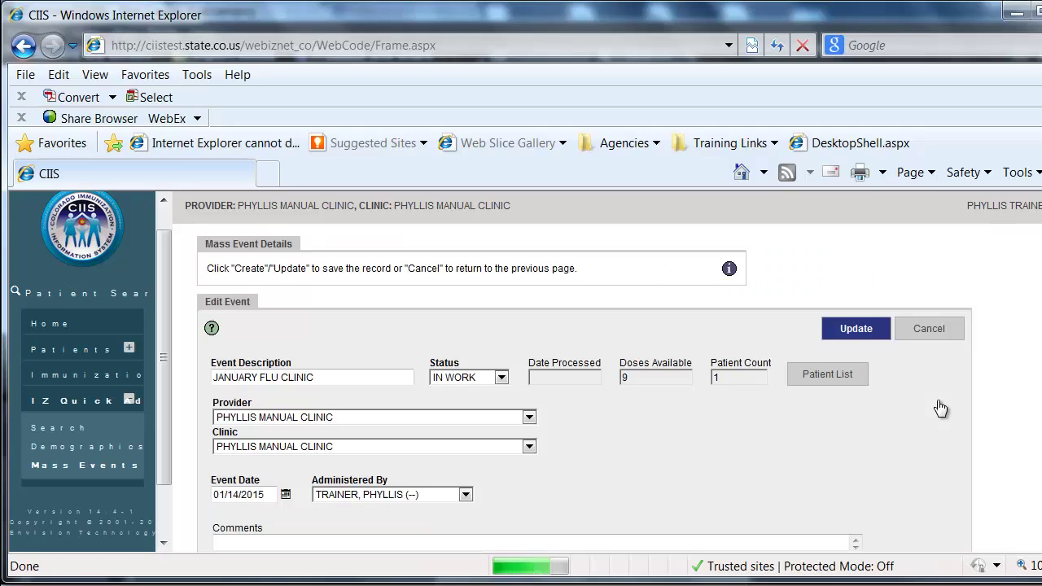
{"action": "left_click", "coordinate": [501, 377]}
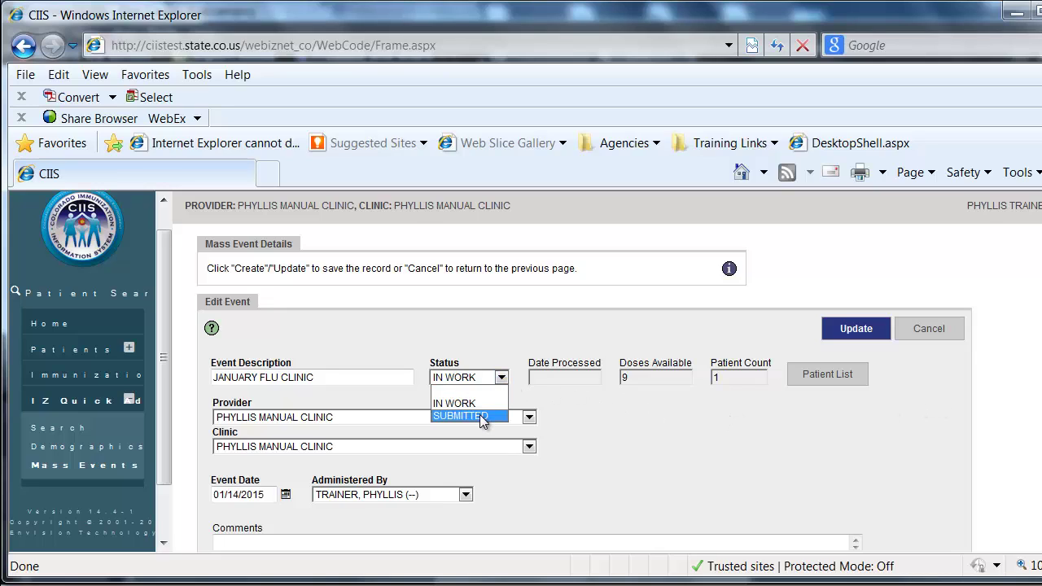
{"action": "left_click", "coordinate": [483, 417]}
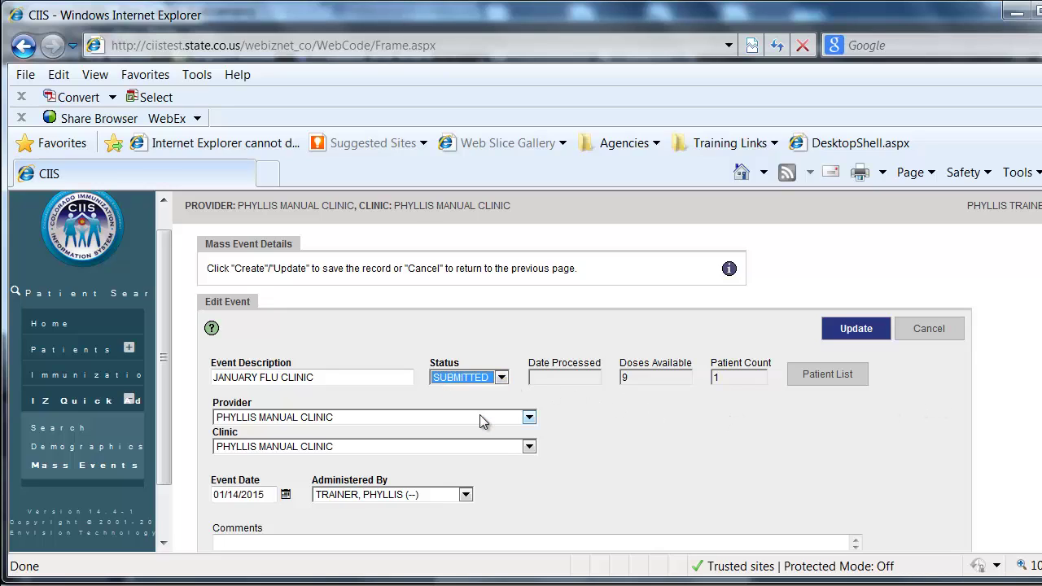
{"action": "left_click", "coordinate": [857, 331]}
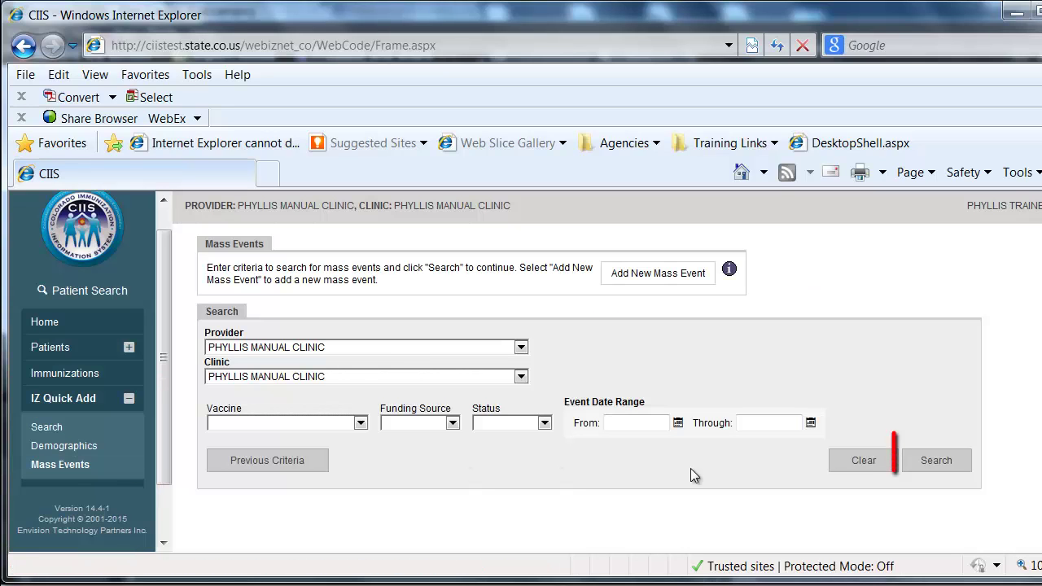
Step: Search the clinic's mass events again and open the HPV 4 TEST CLINIC 2015 event
{"action": "left_click", "coordinate": [935, 459]}
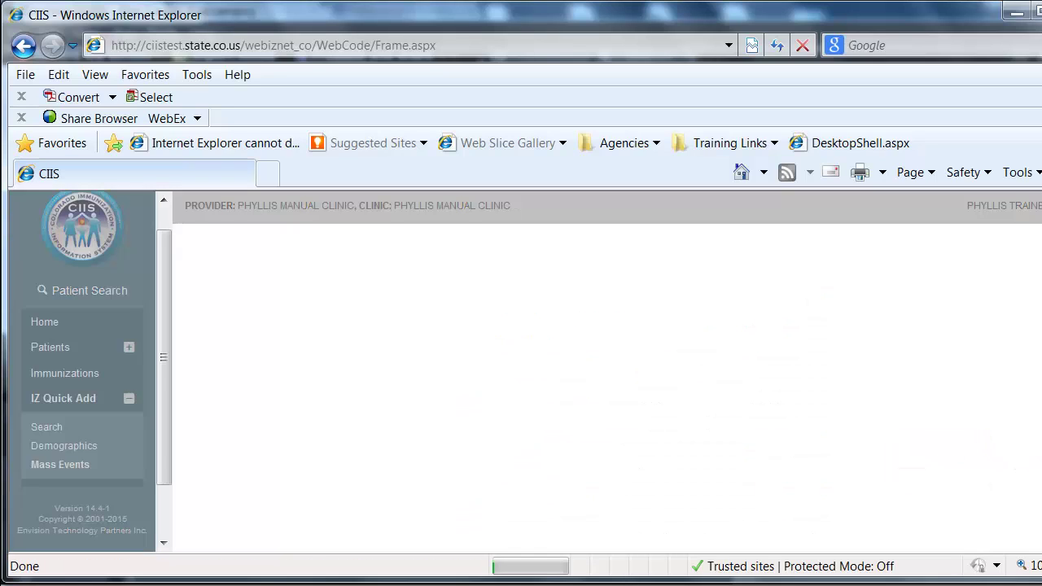
{"action": "scroll", "coordinate": [589, 387], "scroll_direction": "down", "scroll_amount": 3}
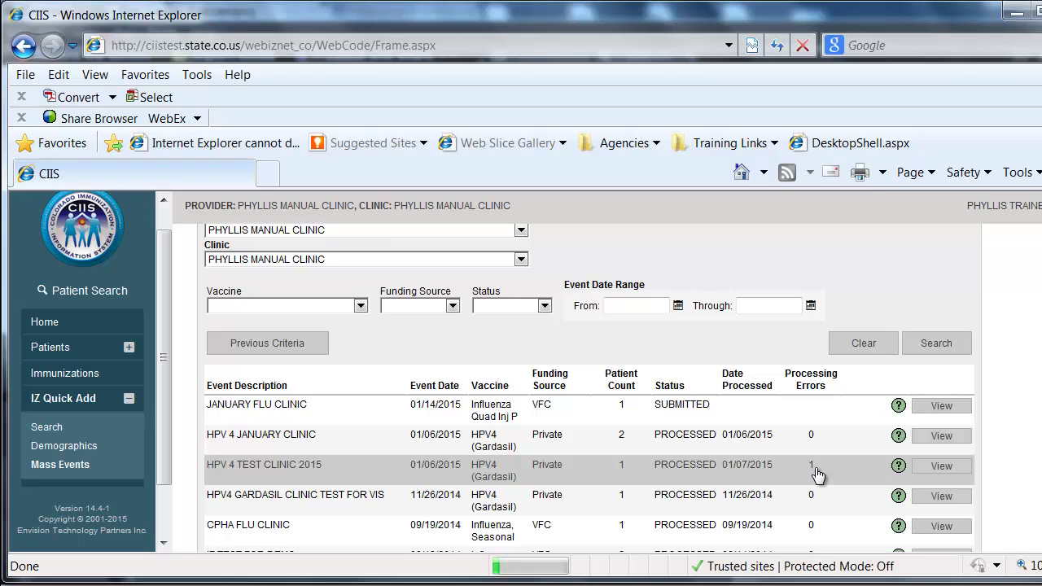
{"action": "left_click", "coordinate": [941, 467]}
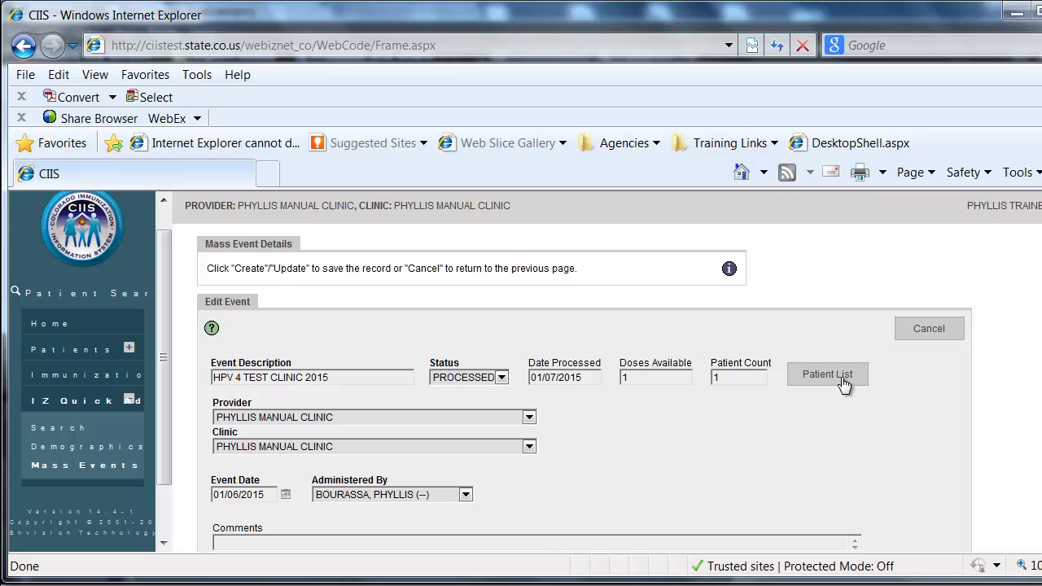
Step: Open the HPV 4 TEST CLINIC 2015 patient list and check the reason for the patient's processing error
{"action": "left_click", "coordinate": [843, 381]}
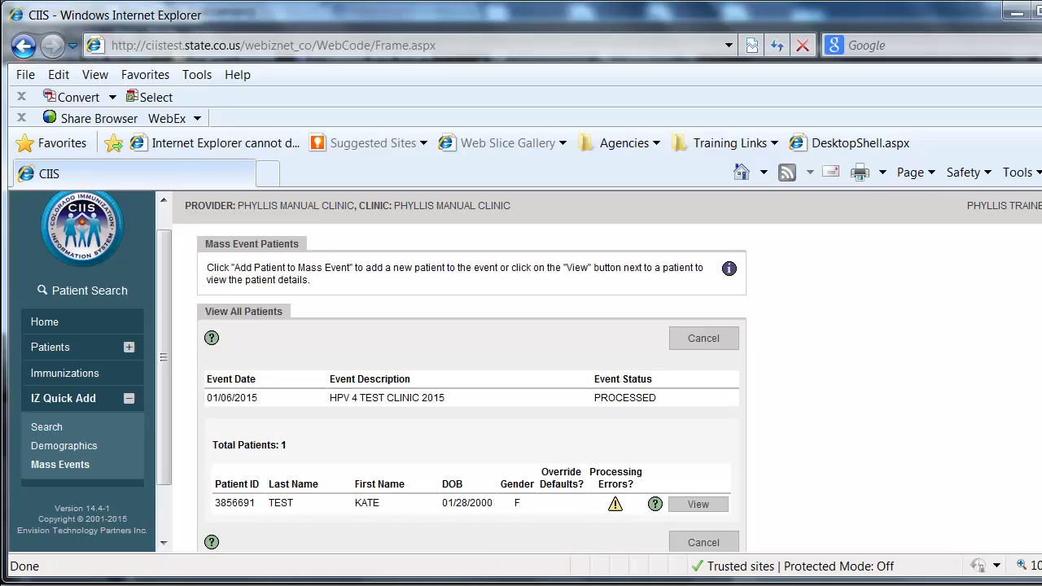
{"action": "scroll", "coordinate": [944, 456], "scroll_direction": "down", "scroll_amount": 2}
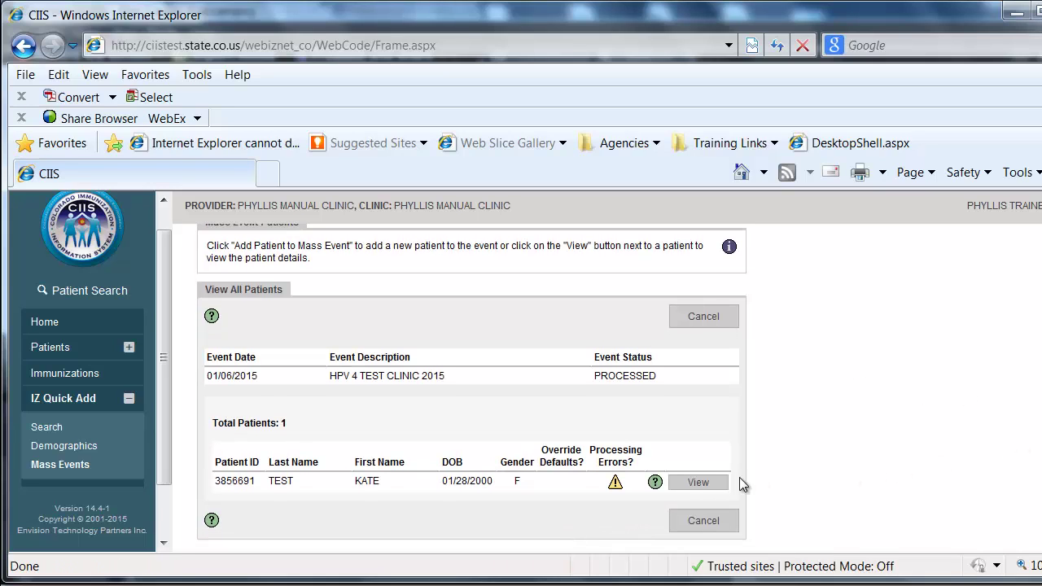
{"action": "mouse_move", "coordinate": [650, 489]}
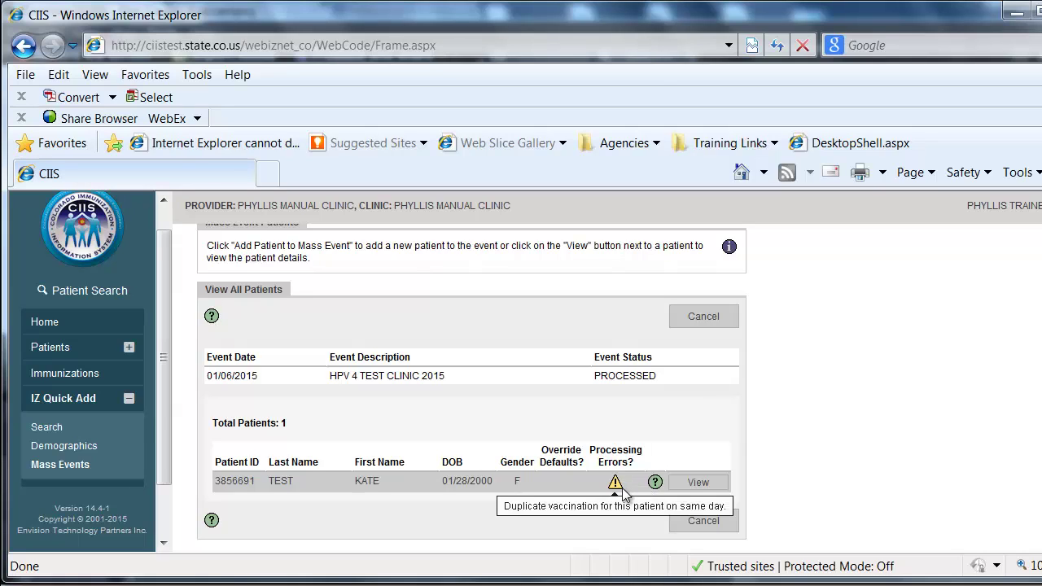